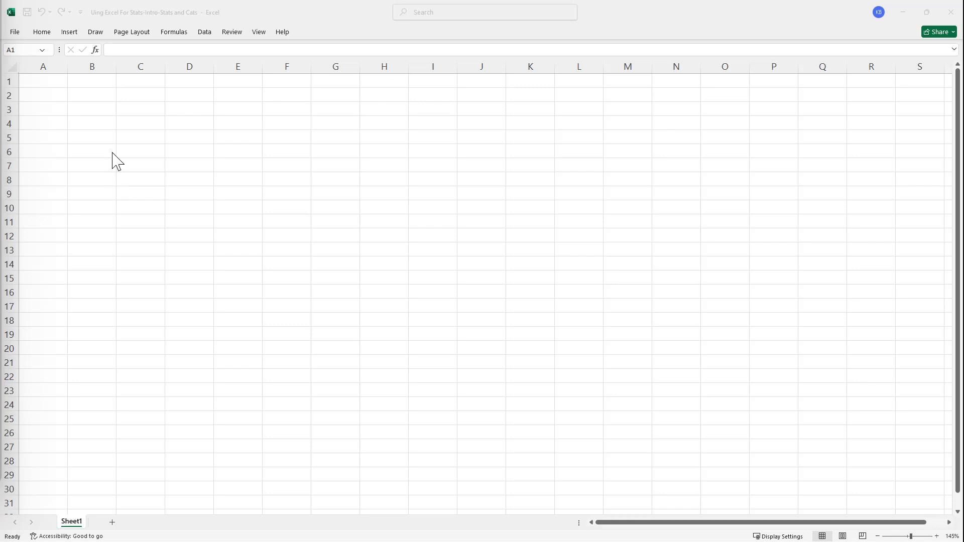
# - Enter the values 3, 4 and 12 down column B in cells B4 to B6
pyautogui.click(92, 125)
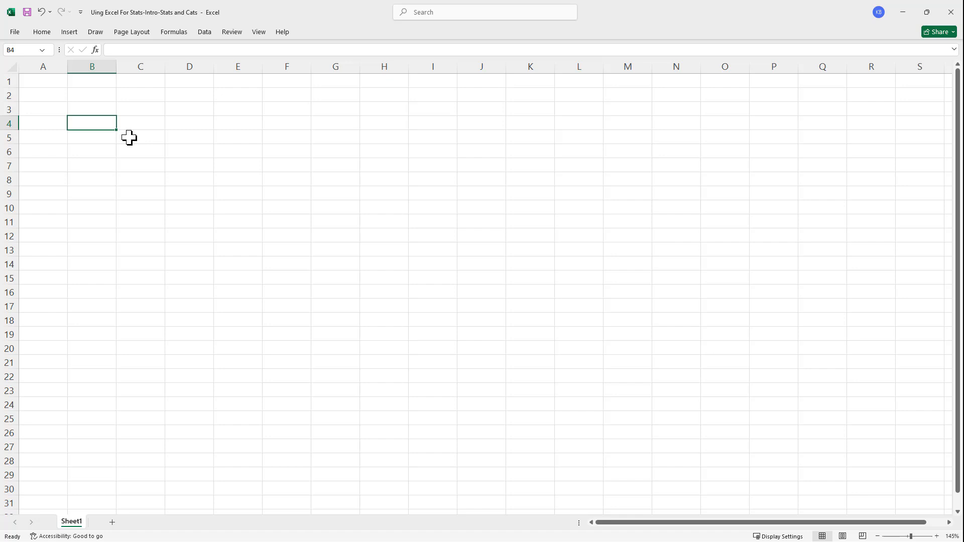
pyautogui.write('3')
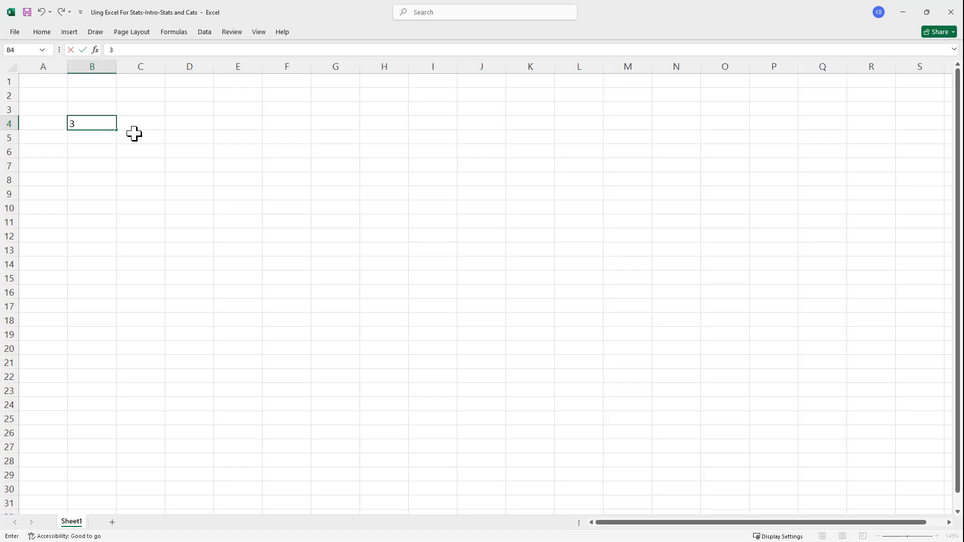
pyautogui.press('Return')
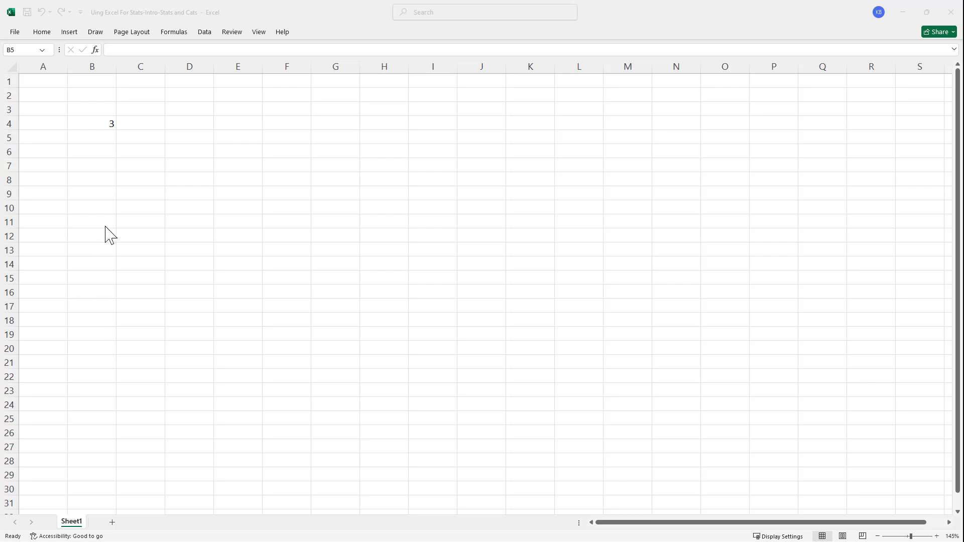
pyautogui.click(96, 137)
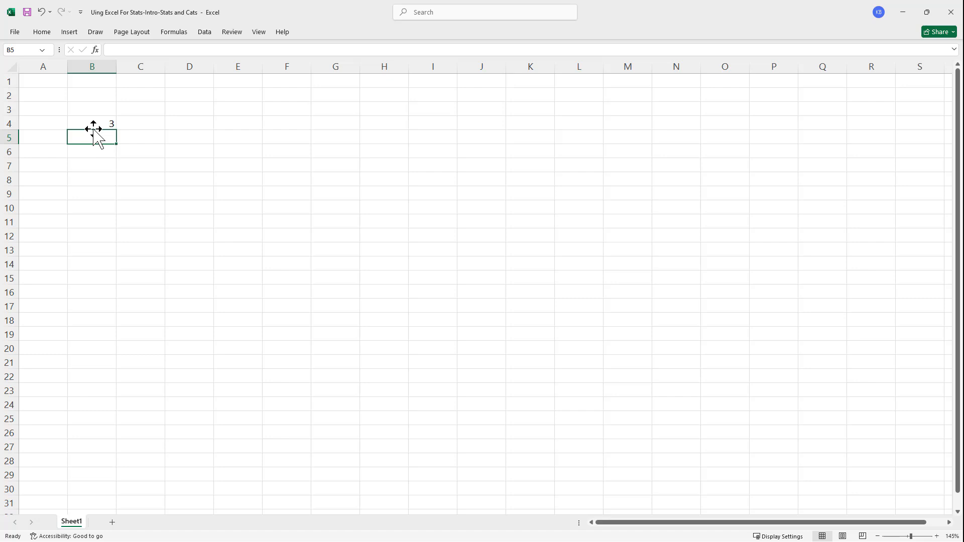
pyautogui.write('4')
pyautogui.press('Return')
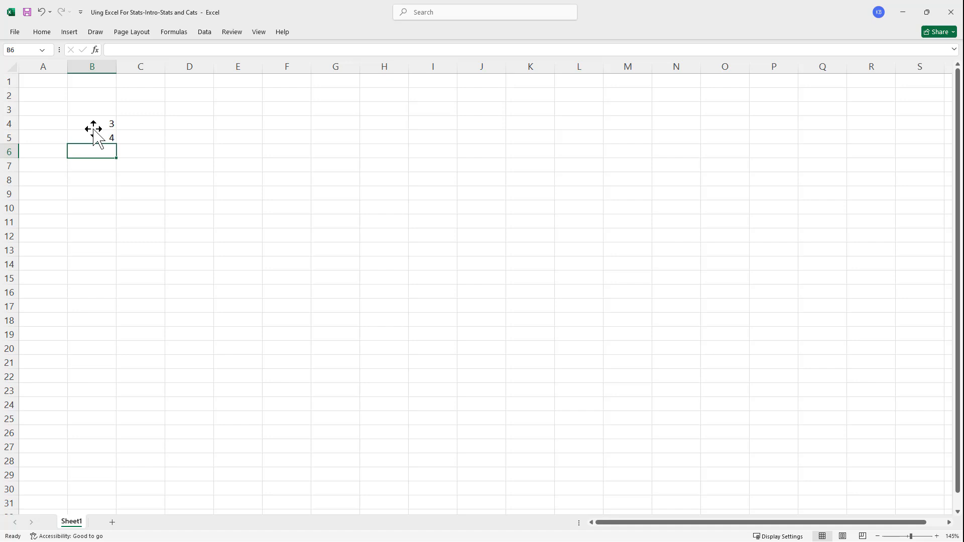
pyautogui.write('12')
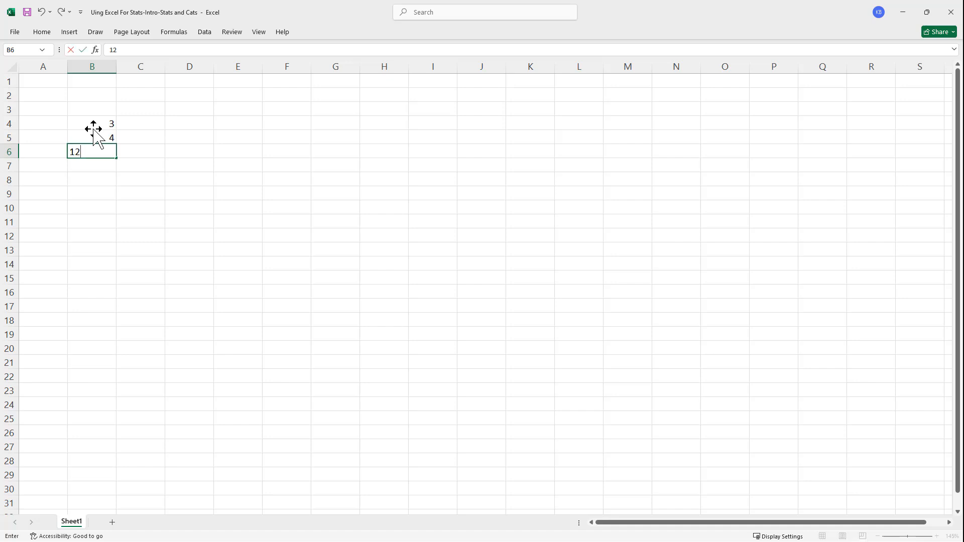
pyautogui.press('Return')
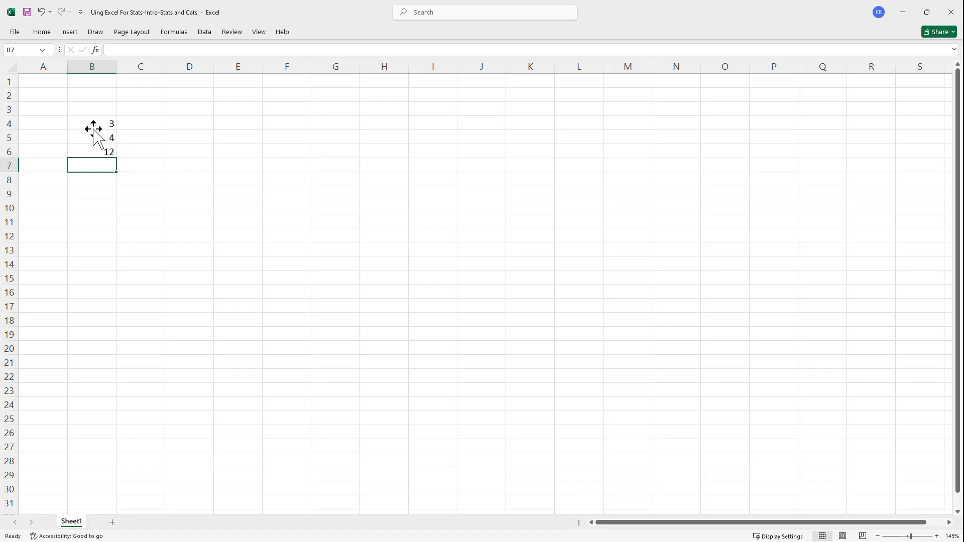
pyautogui.press('Up')
pyautogui.press('Right')
pyautogui.press('Right')
pyautogui.press('Down')
pyautogui.press('Left')
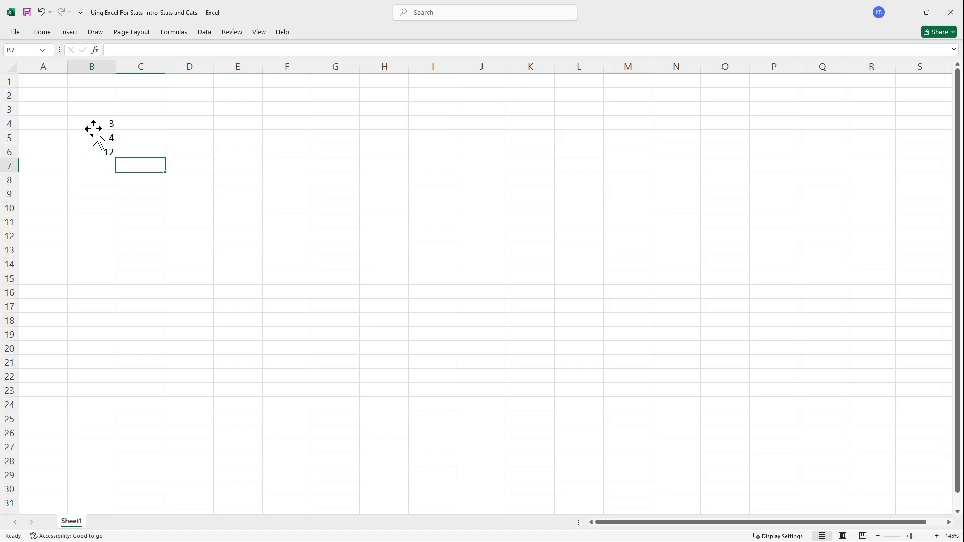
pyautogui.press('Up')
pyautogui.press('Up')
pyautogui.press('Up')
pyautogui.press('Up')
pyautogui.press('Down')
pyautogui.press('Down')
pyautogui.press('Down')
pyautogui.press('Down')
pyautogui.press('Down')
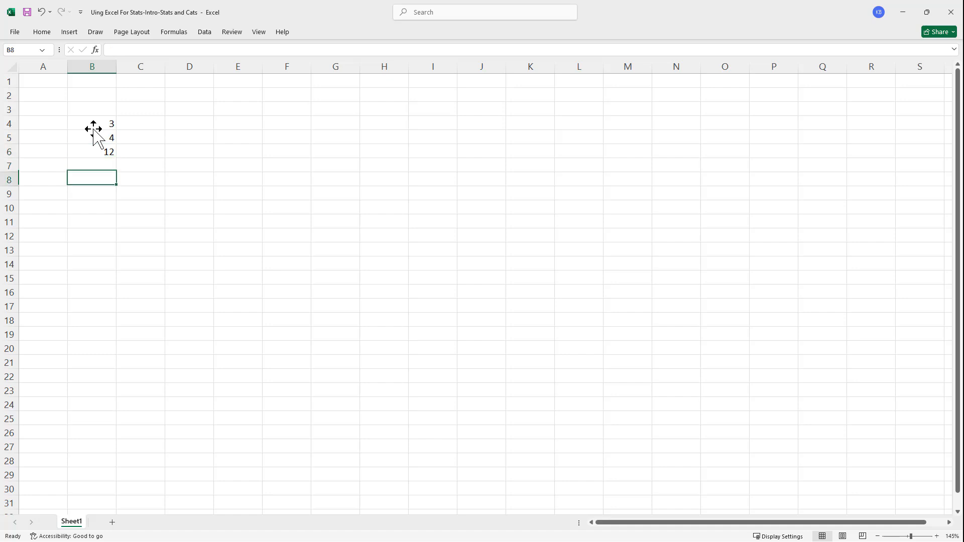
pyautogui.press('Down')
pyautogui.press('Up')
pyautogui.press('Up')
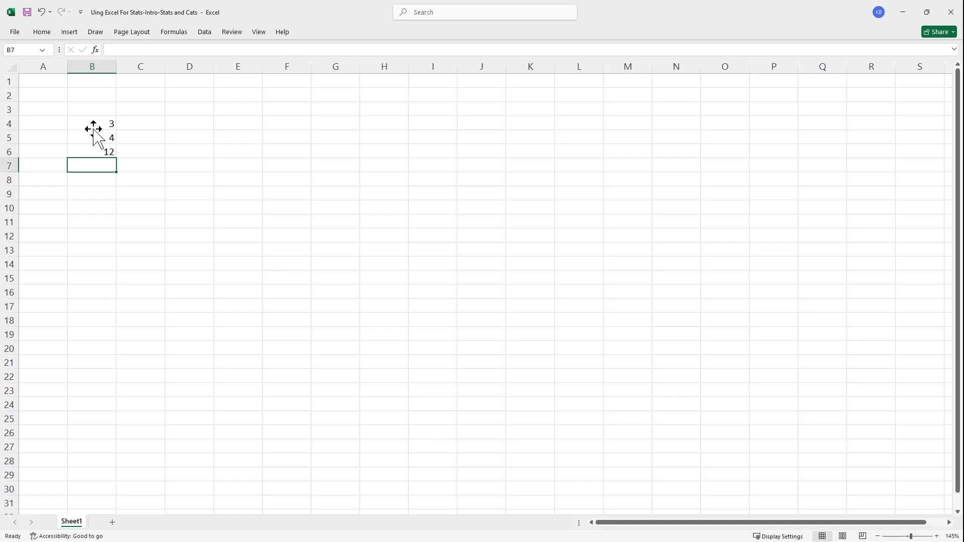
# - Continue the data list in column B with 8 in B7 and 7 in B8
pyautogui.write('8')
pyautogui.press('Return')
pyautogui.write('7')
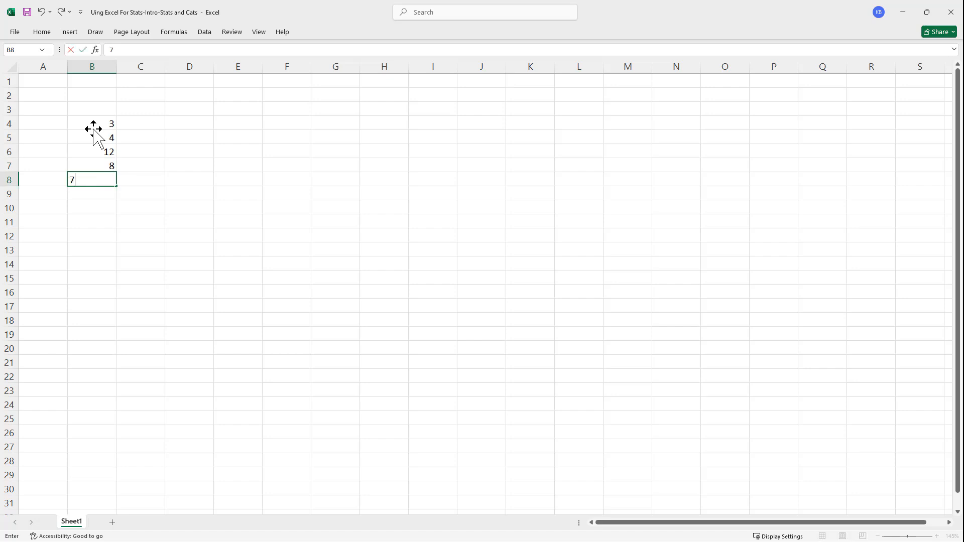
pyautogui.press('Return')
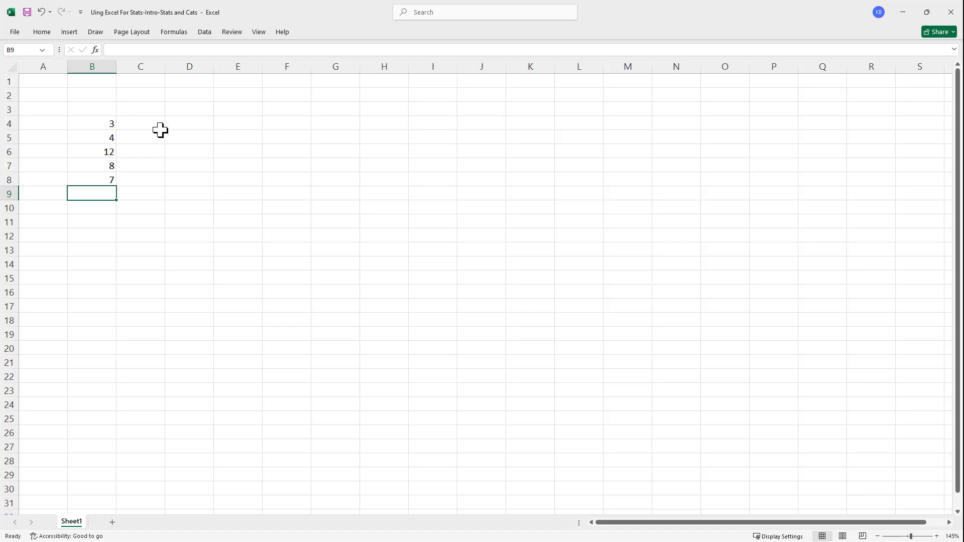
# - Overwrite the value in cell B4 with 555
pyautogui.click(95, 125)
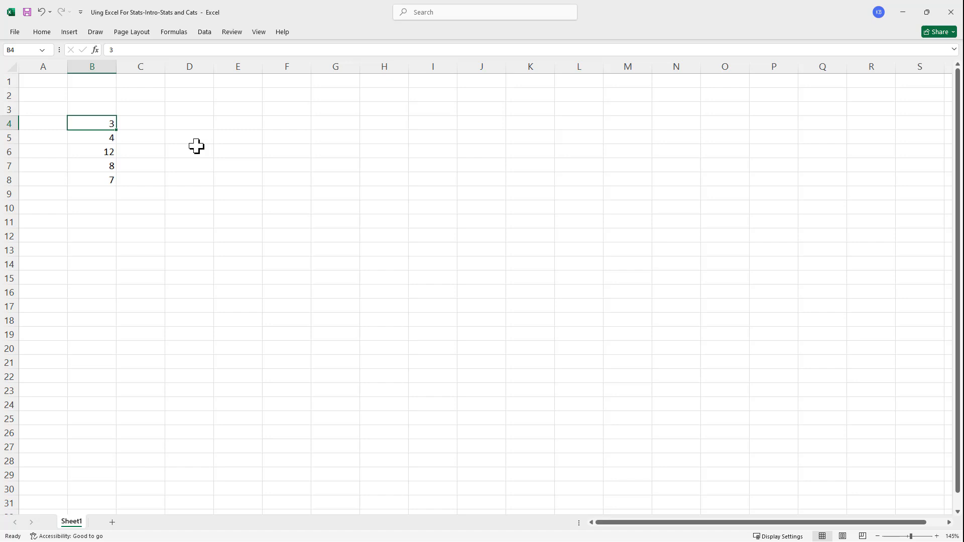
pyautogui.write('555')
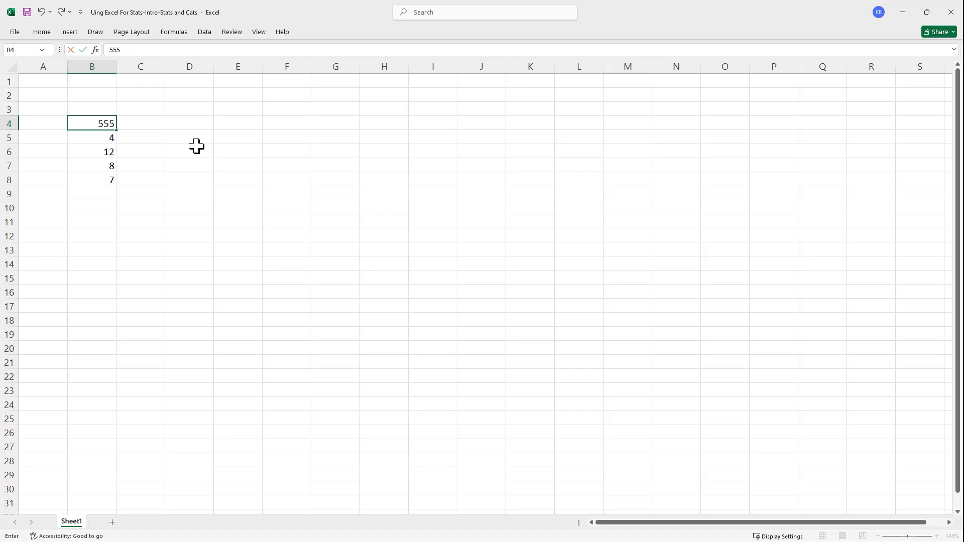
pyautogui.press('Return')
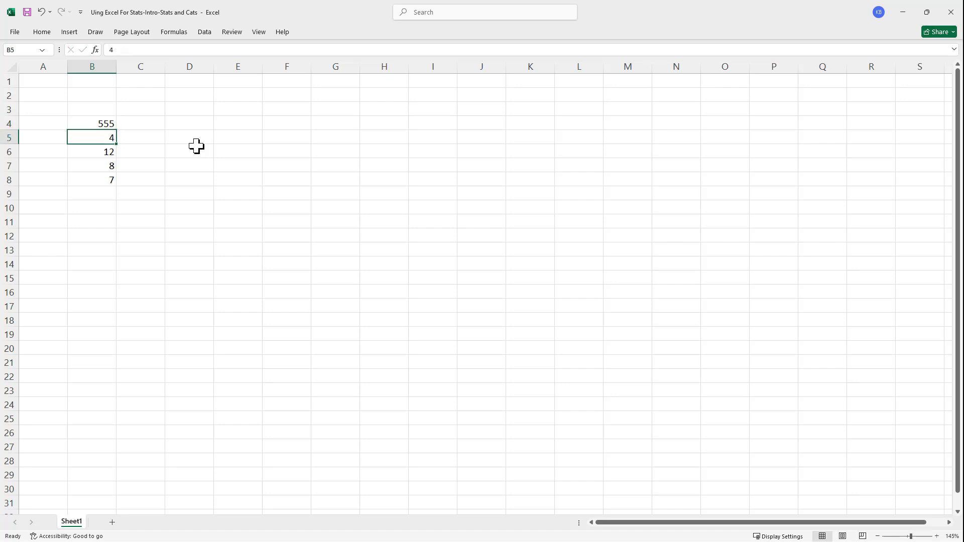
pyautogui.press('Up')
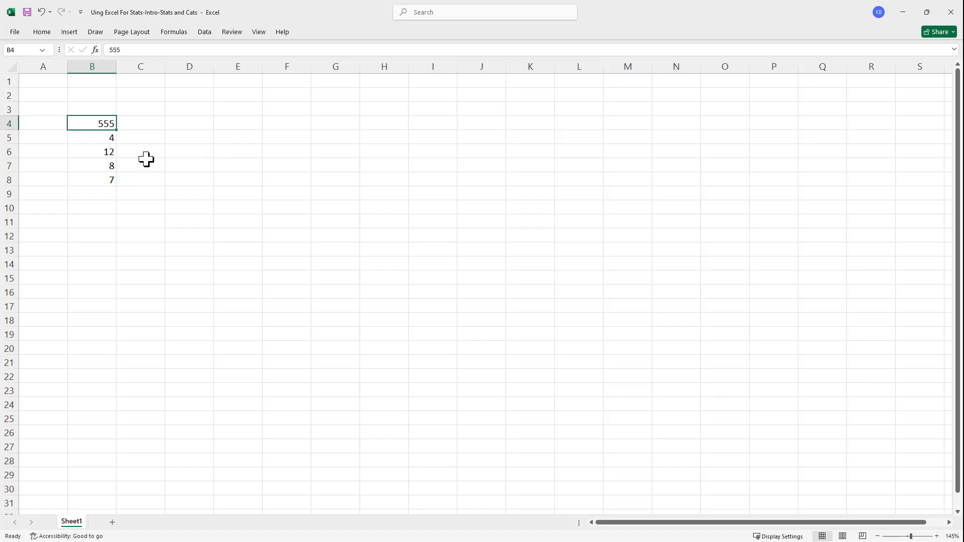
# - Edit the contents of cell B4, erasing the existing digits and entering 3
pyautogui.click(75, 154)
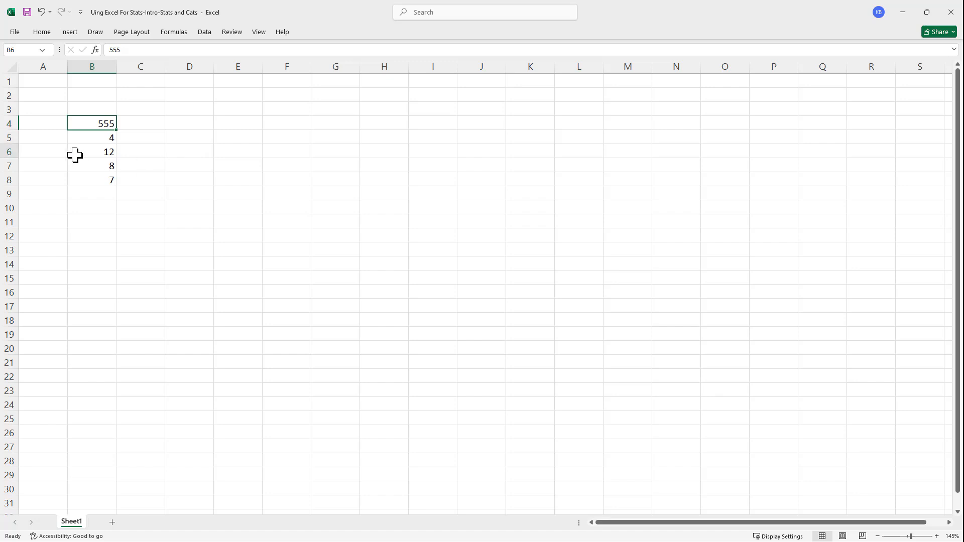
pyautogui.click(100, 124)
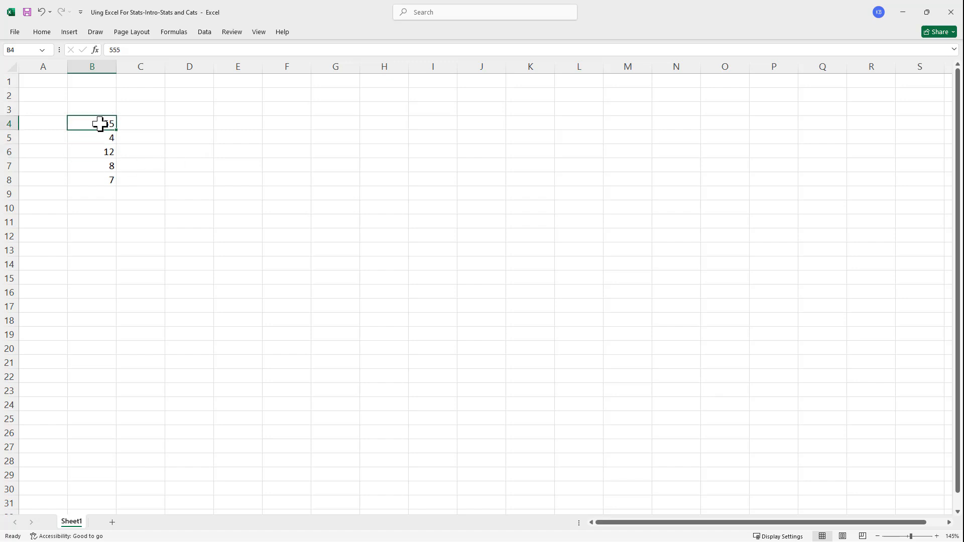
pyautogui.doubleClick(100, 124)
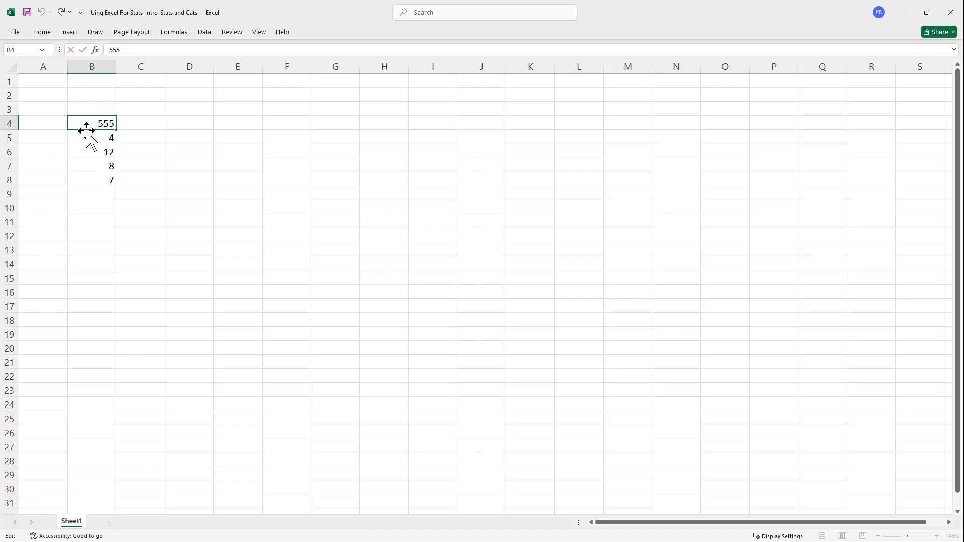
pyautogui.press('BackSpace')
pyautogui.press('BackSpace')
pyautogui.press('BackSpace')
pyautogui.write('3')
pyautogui.press('Return')
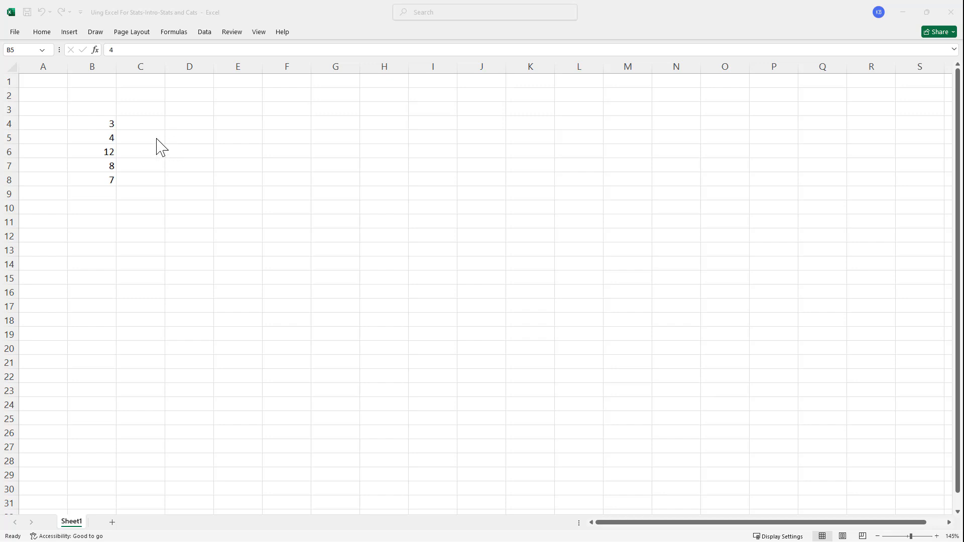
# - Select the data range B4:B8 to examine its average, count and sum
pyautogui.click(96, 136)
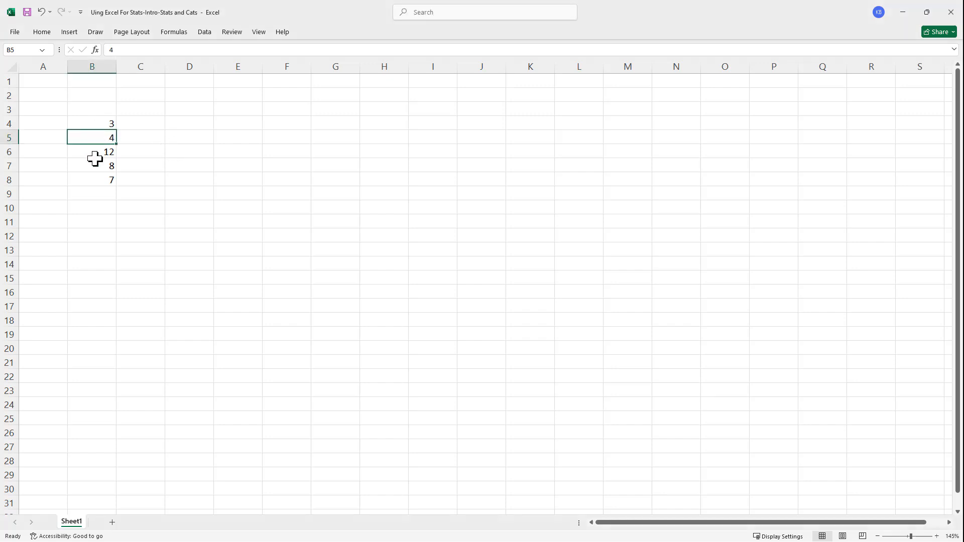
pyautogui.moveTo(84, 127); pyautogui.dragTo(90, 179)
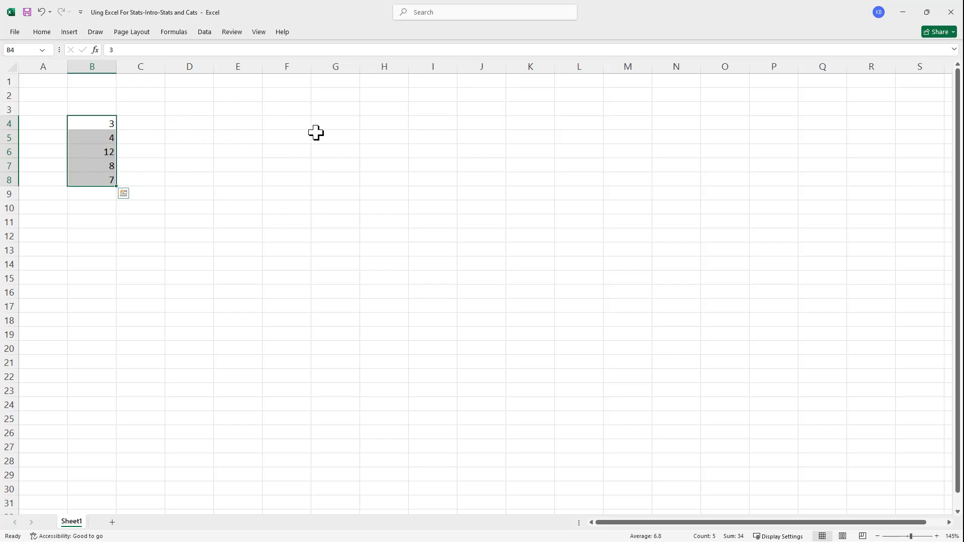
pyautogui.click(160, 145)
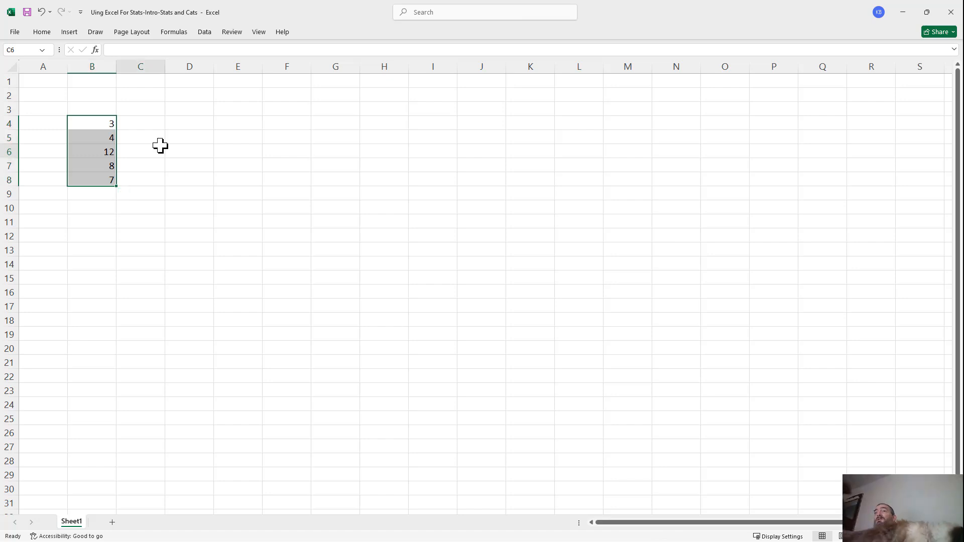
pyautogui.click(100, 122)
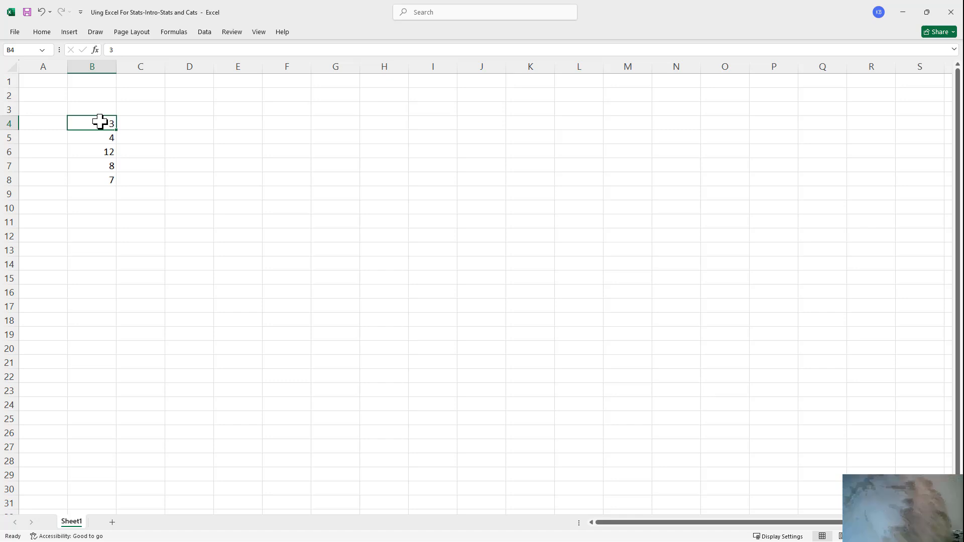
pyautogui.moveTo(99, 128); pyautogui.dragTo(93, 184)
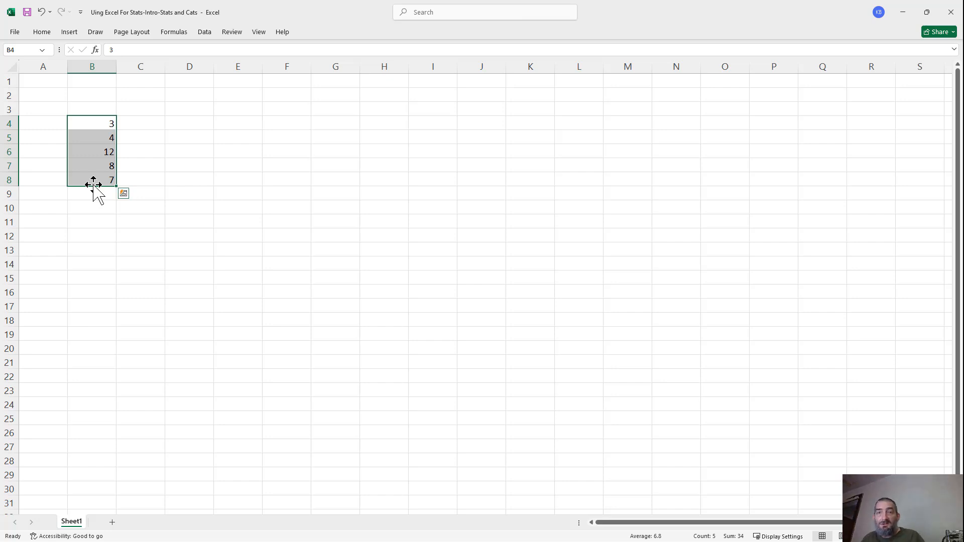
# - Undo the most recent edits and select the data range B4:B8 again
pyautogui.hotkey('ctrl', 'z')
pyautogui.hotkey('ctrl', 'z')
pyautogui.hotkey('ctrl', 'z')
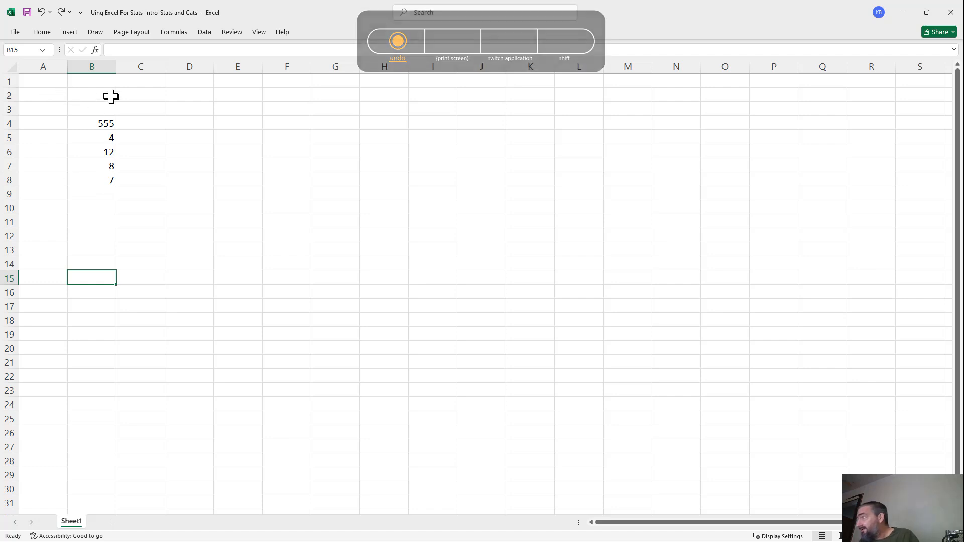
pyautogui.click(105, 130)
pyautogui.moveTo(105, 129); pyautogui.dragTo(100, 174)
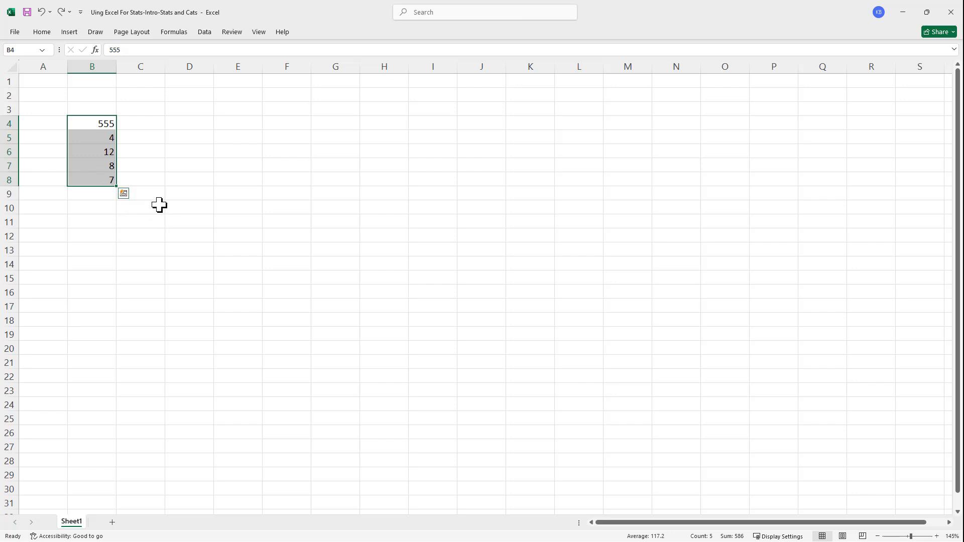
# - Replace the 555 in cell B4 with 3
pyautogui.click(95, 123)
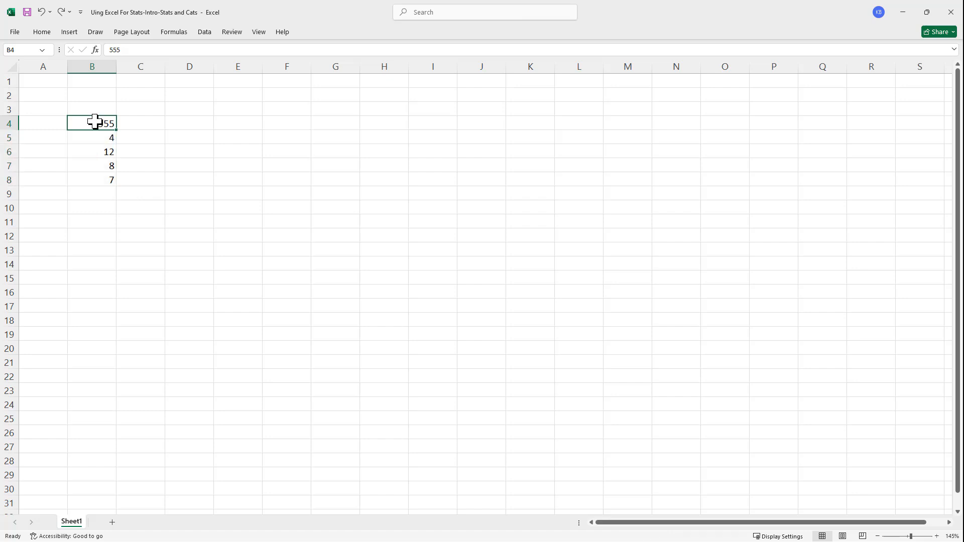
pyautogui.write('3')
pyautogui.press('Return')
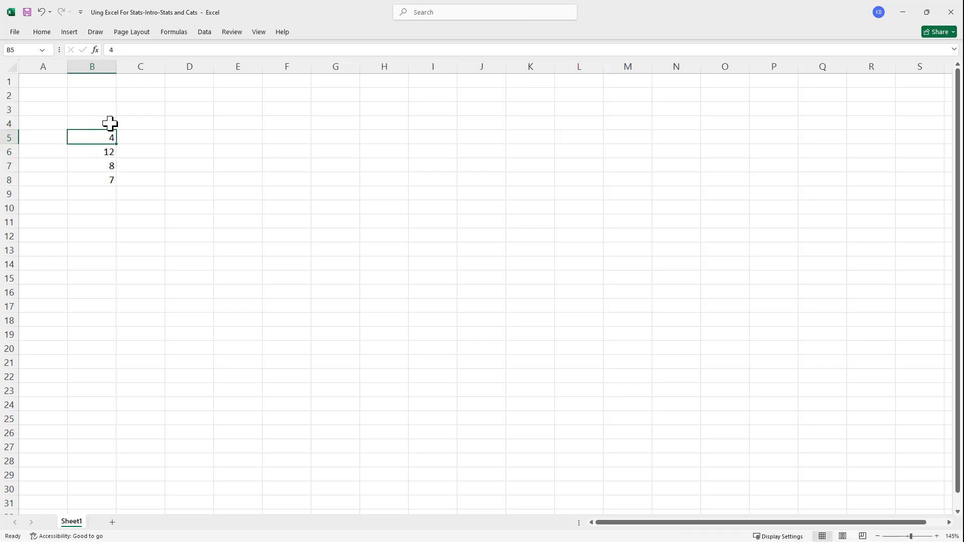
# - Select B4:B8, try to clear the range, and enter 3 in B4 again
pyautogui.moveTo(95, 123); pyautogui.dragTo(95, 179)
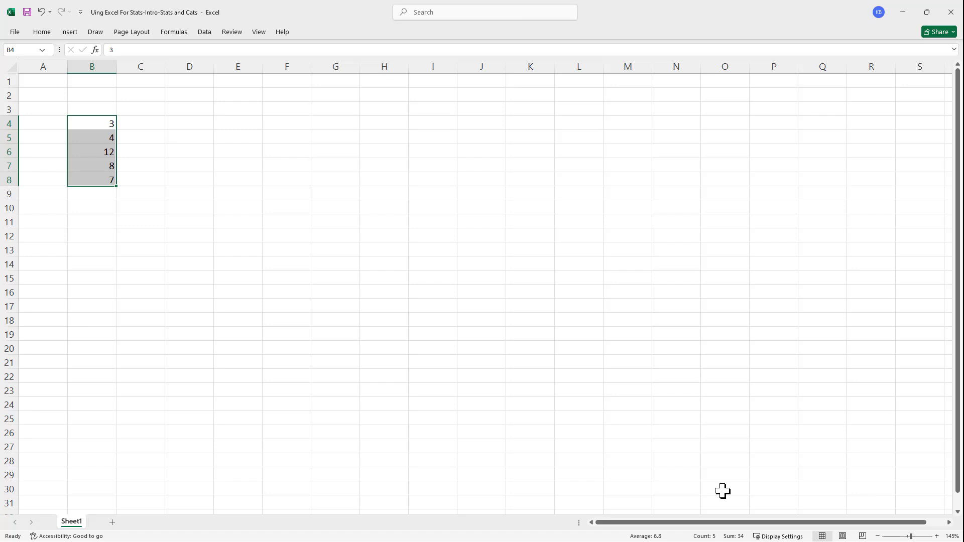
pyautogui.press('BackSpace')
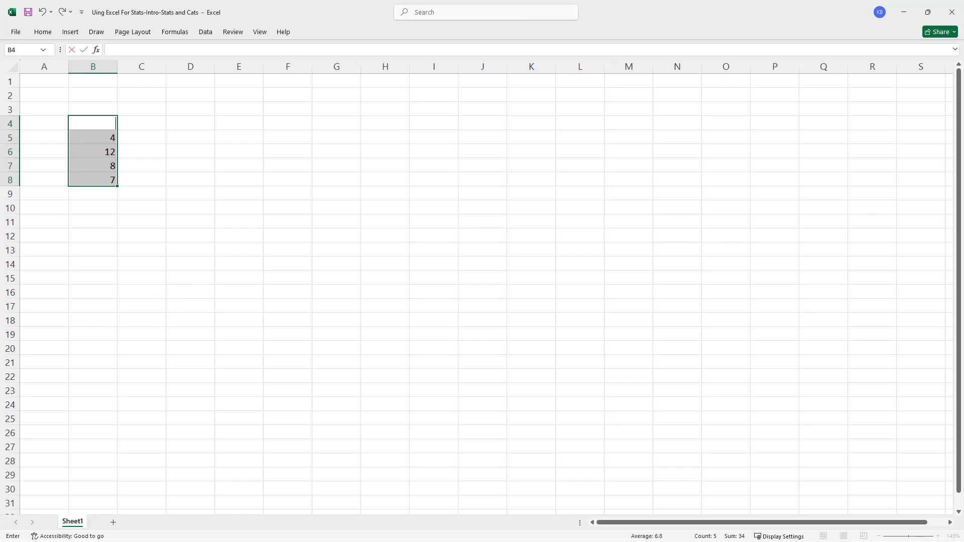
pyautogui.write('3')
pyautogui.press('Return')
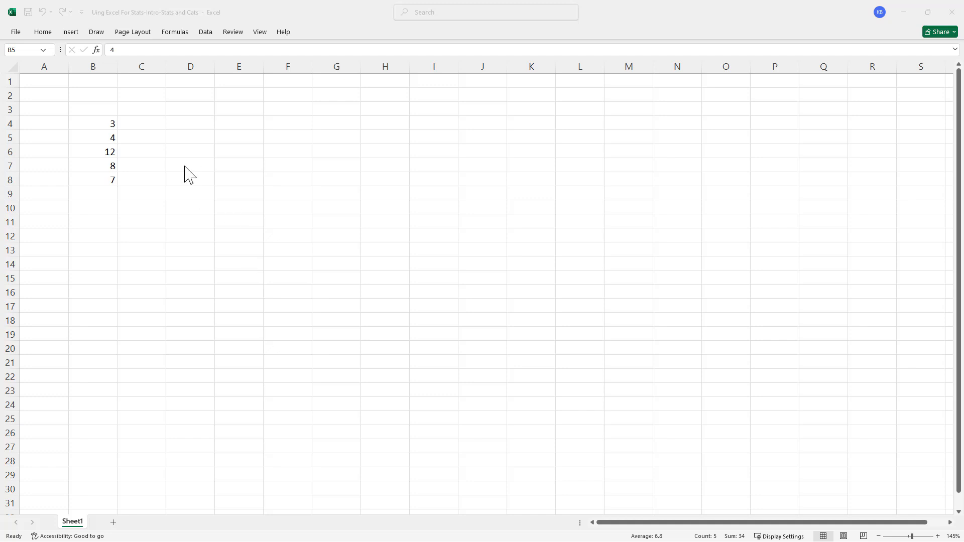
# - Enter the values 2 and 4 in cells D4 and D5
pyautogui.click(194, 121)
pyautogui.click(187, 124)
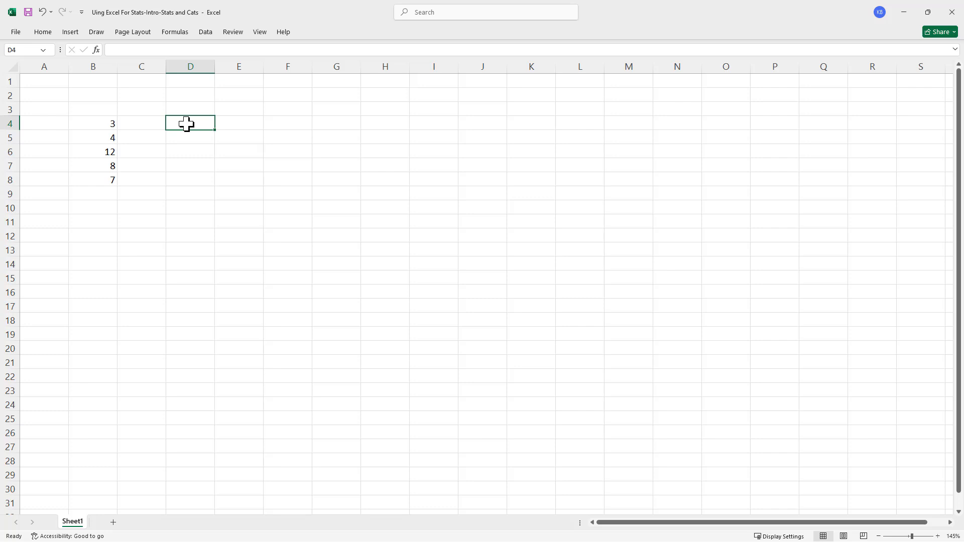
pyautogui.write('2')
pyautogui.press('Return')
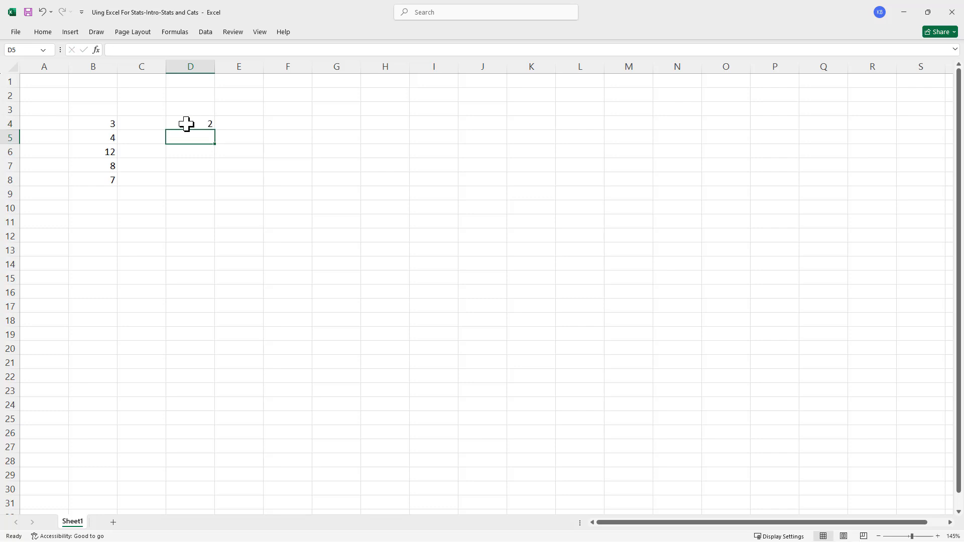
pyautogui.write('4')
pyautogui.press('Return')
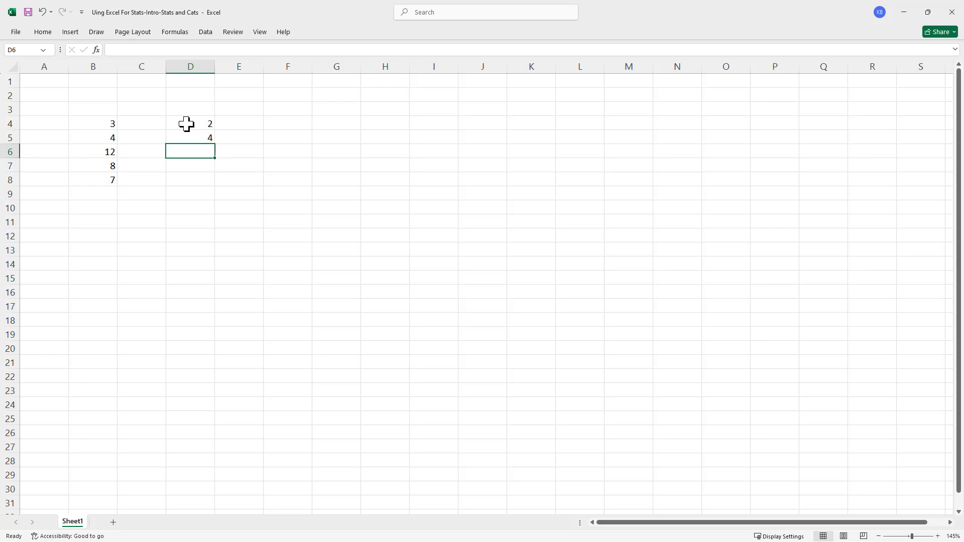
# - Select D4:D5 and extend its number pattern down through D15 with AutoFill
pyautogui.click(186, 123)
pyautogui.moveTo(187, 125); pyautogui.dragTo(209, 135)
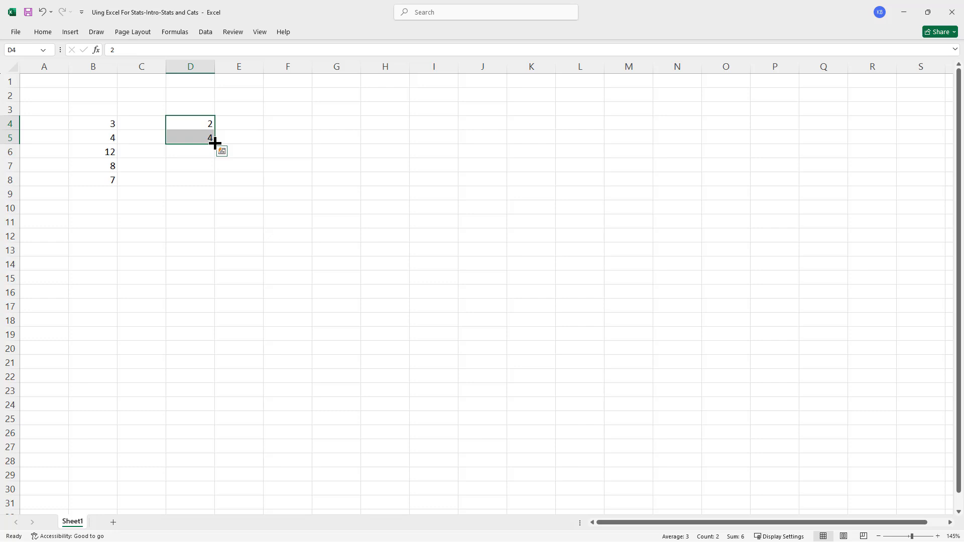
pyautogui.moveTo(214, 144); pyautogui.dragTo(209, 234)
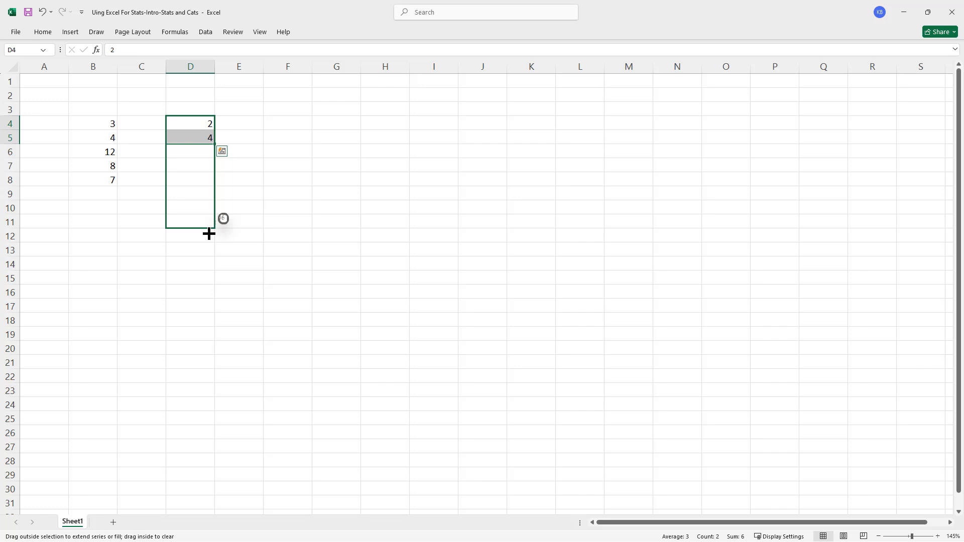
pyautogui.moveTo(209, 233); pyautogui.dragTo(204, 280)
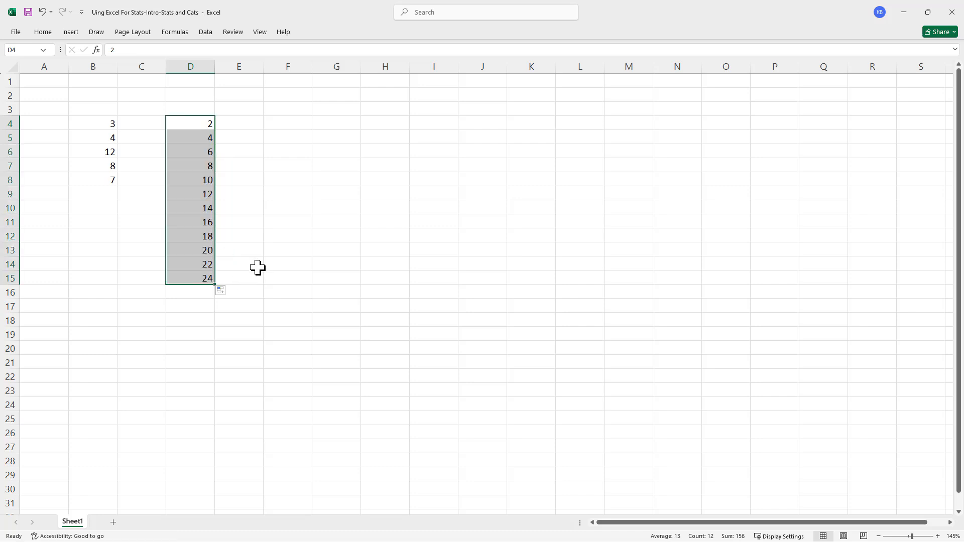
# - Change the fill of D4:D15 to Copy Cells and clear the contents of the whole range
pyautogui.click(225, 294)
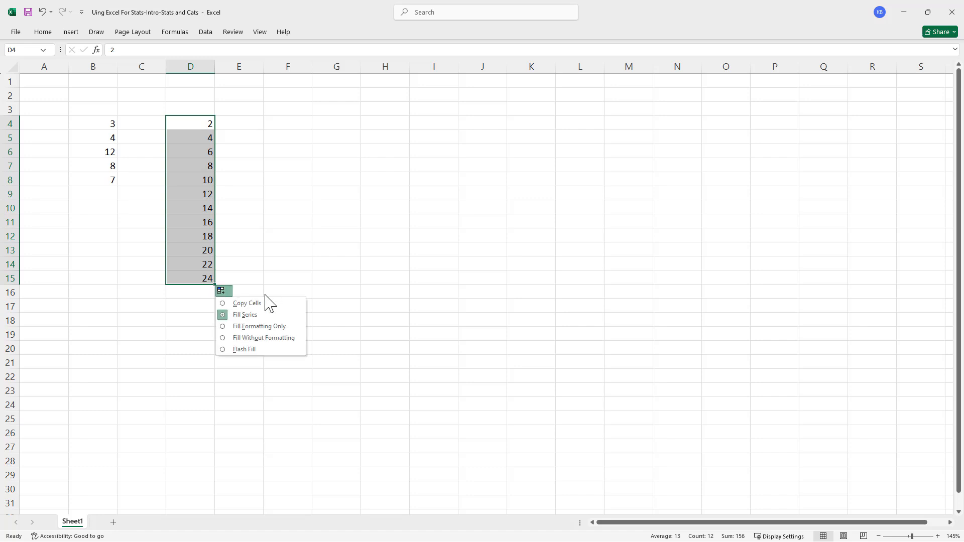
pyautogui.click(238, 305)
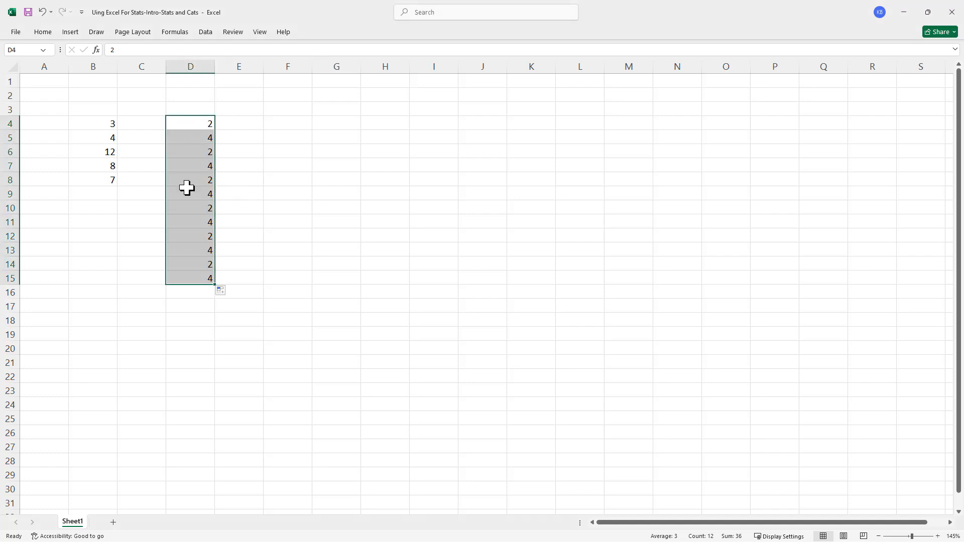
pyautogui.press('Delete')
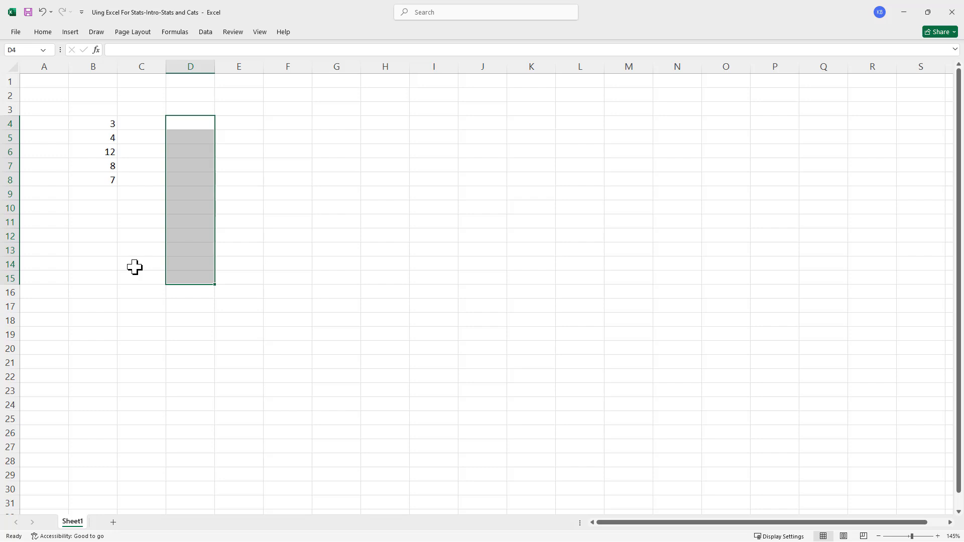
# - Enter the label SUM in cell D4
pyautogui.click(95, 125)
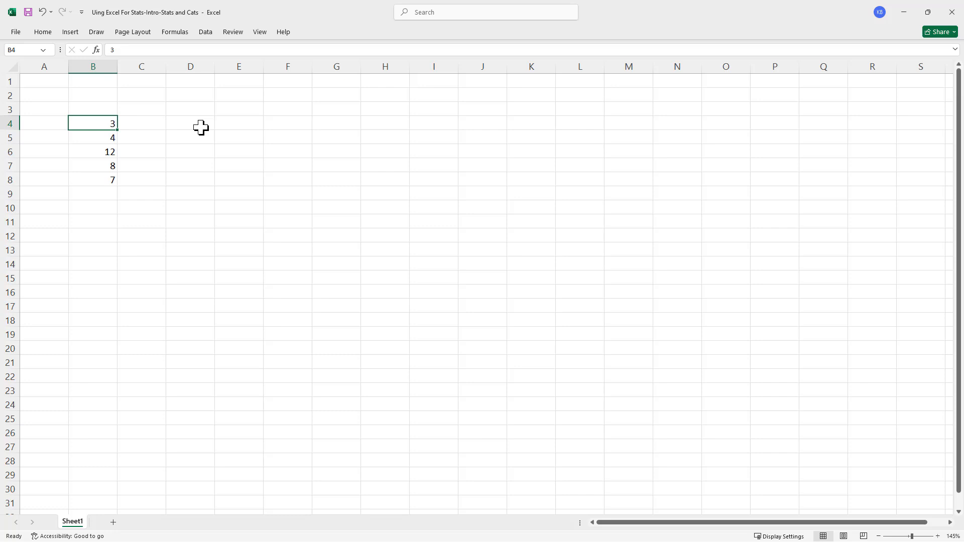
pyautogui.click(230, 123)
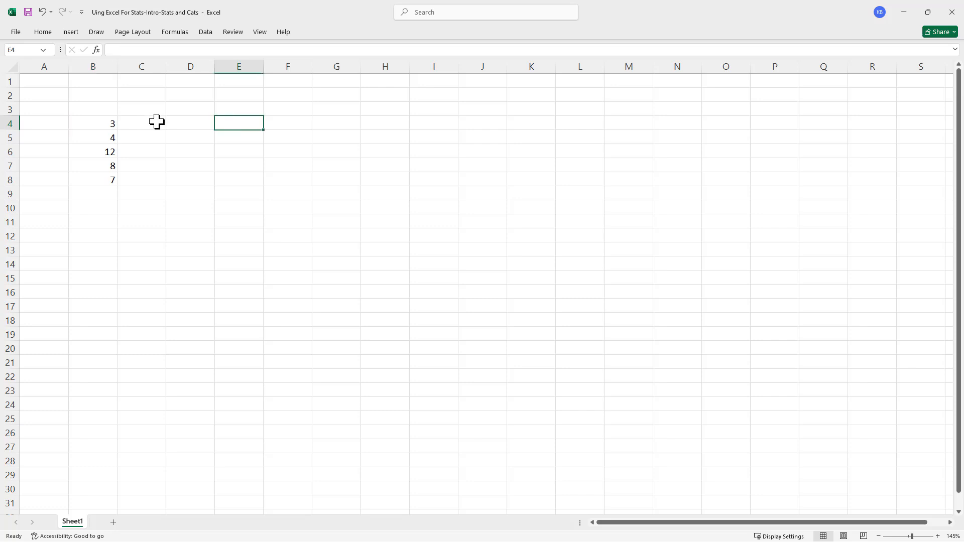
pyautogui.click(191, 122)
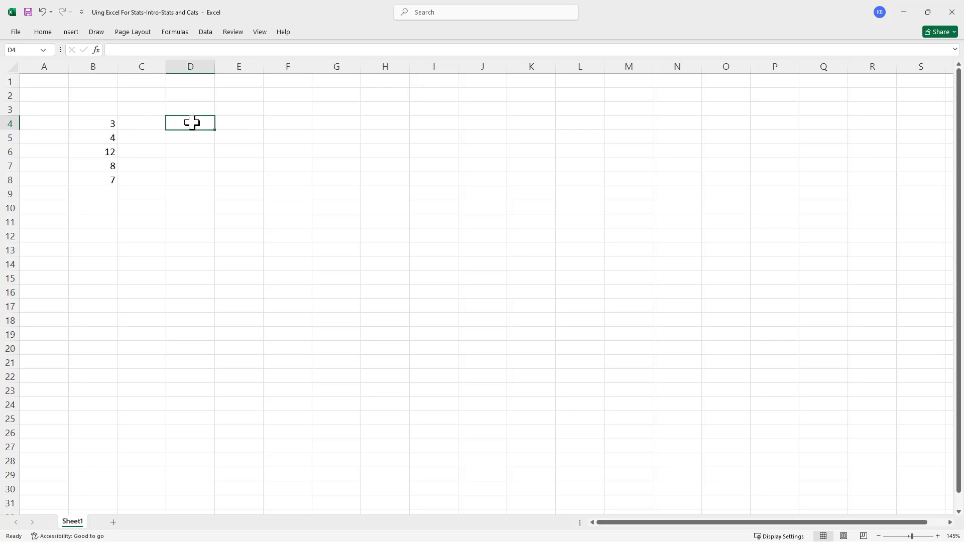
pyautogui.write('SUM')
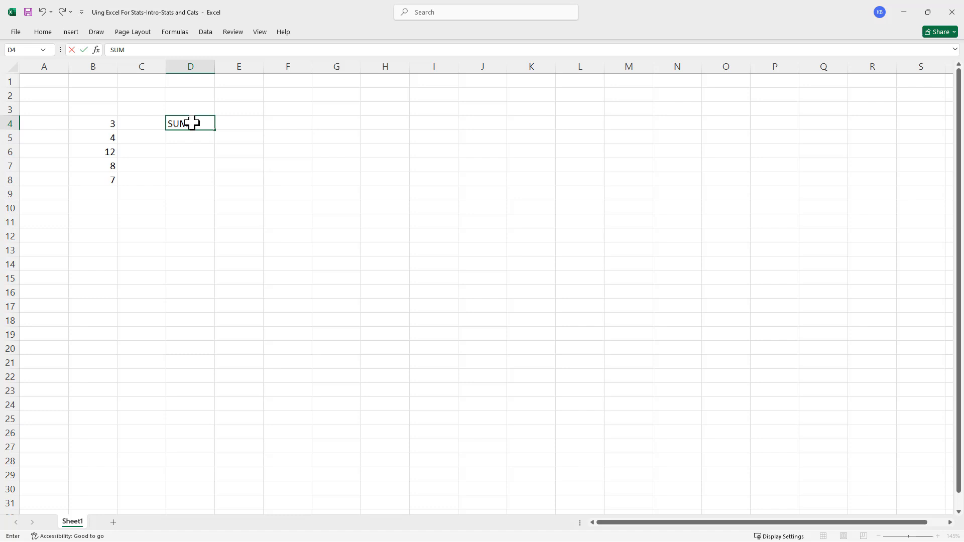
pyautogui.press('Tab')
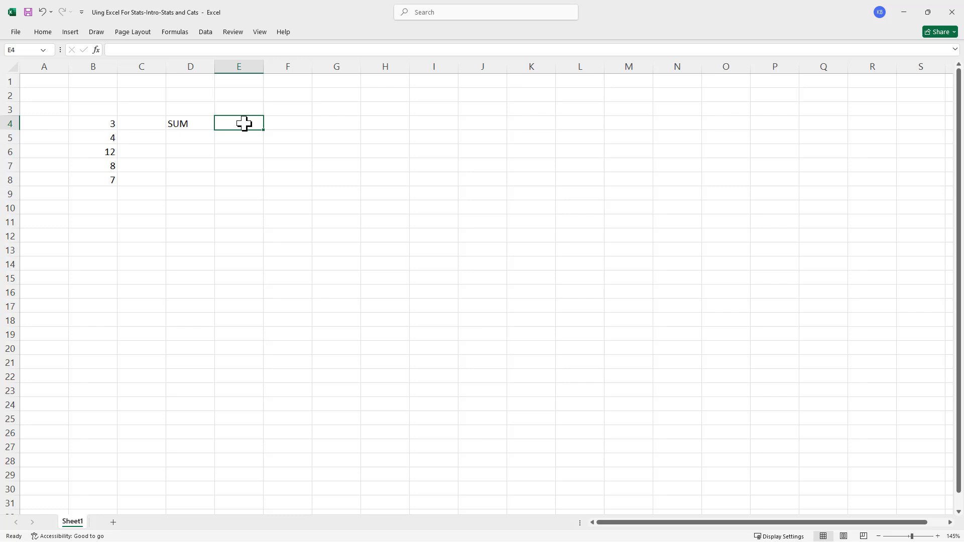
# - Add up the five column B values in cell E4 with the formula =B4+B5+B6+B7+B8
pyautogui.write('=')
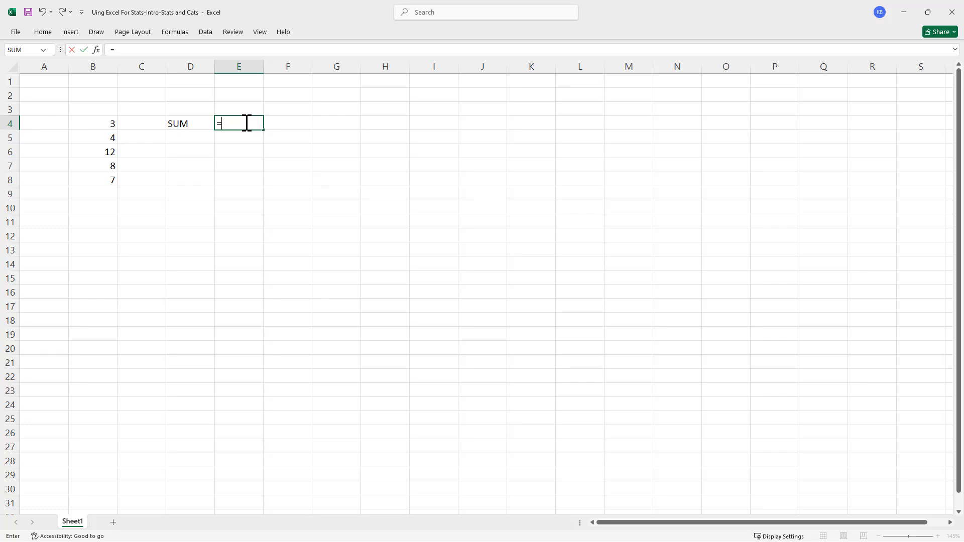
pyautogui.write('B4')
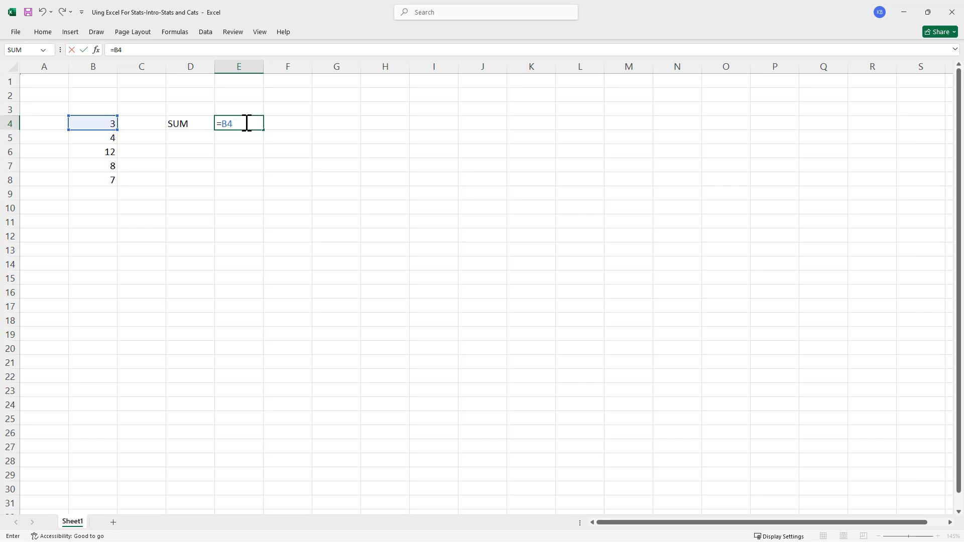
pyautogui.write('+b5')
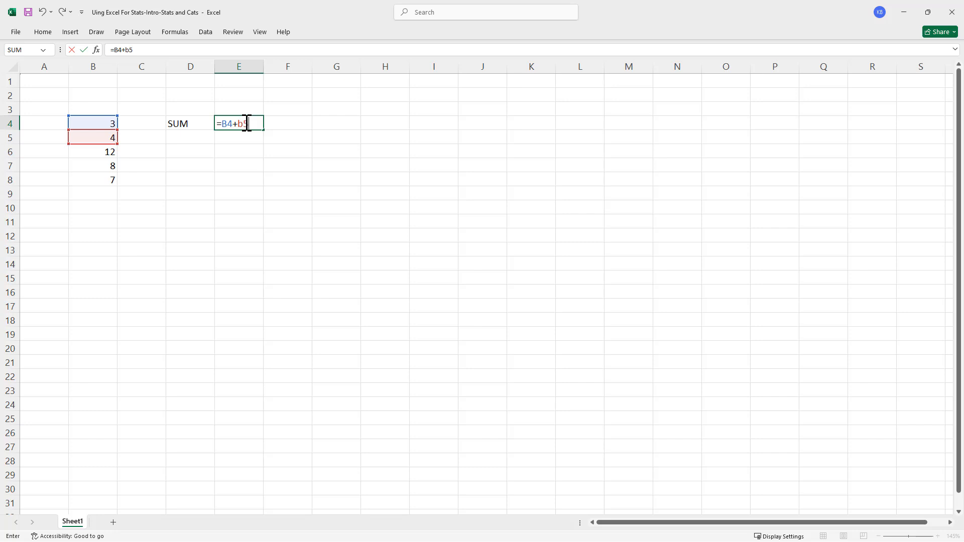
pyautogui.write('+')
pyautogui.click(106, 154)
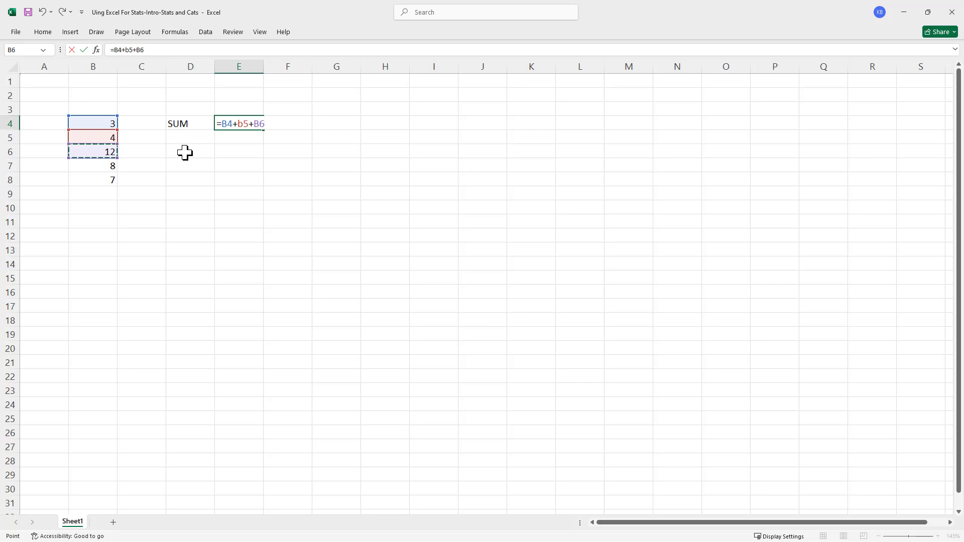
pyautogui.write('+')
pyautogui.click(80, 167)
pyautogui.write('+')
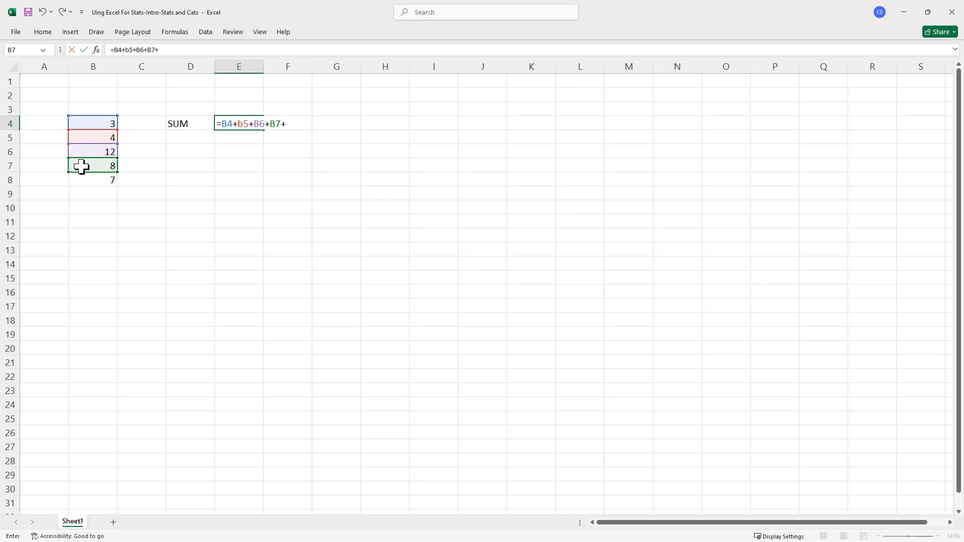
pyautogui.click(92, 180)
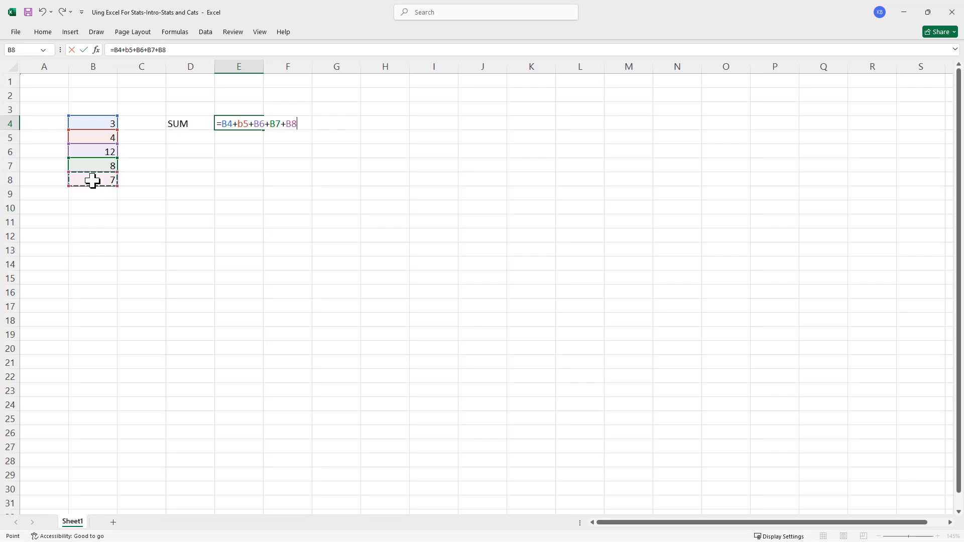
pyautogui.press('Return')
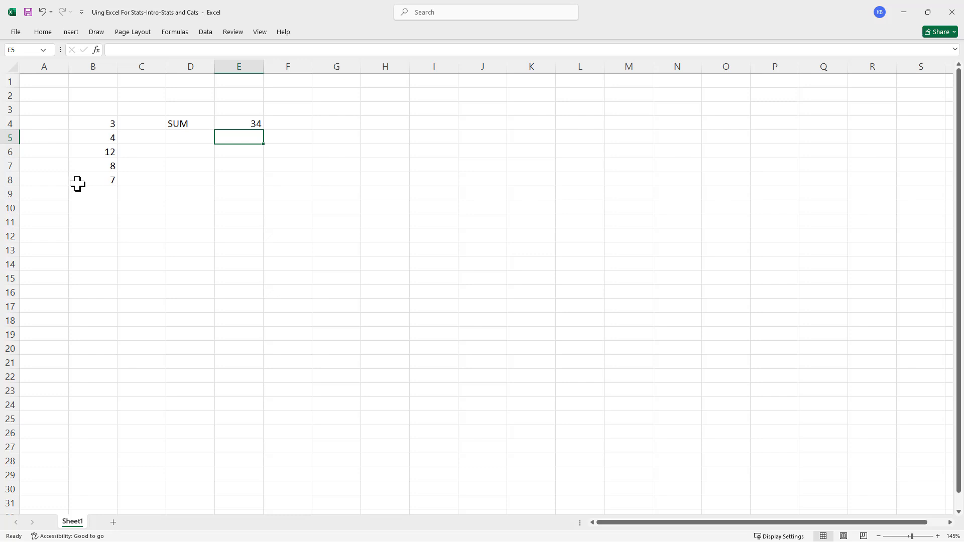
# - Label cell D5 as SUM and enter the formula =SUM(B4:B8) in E5
pyautogui.click(178, 141)
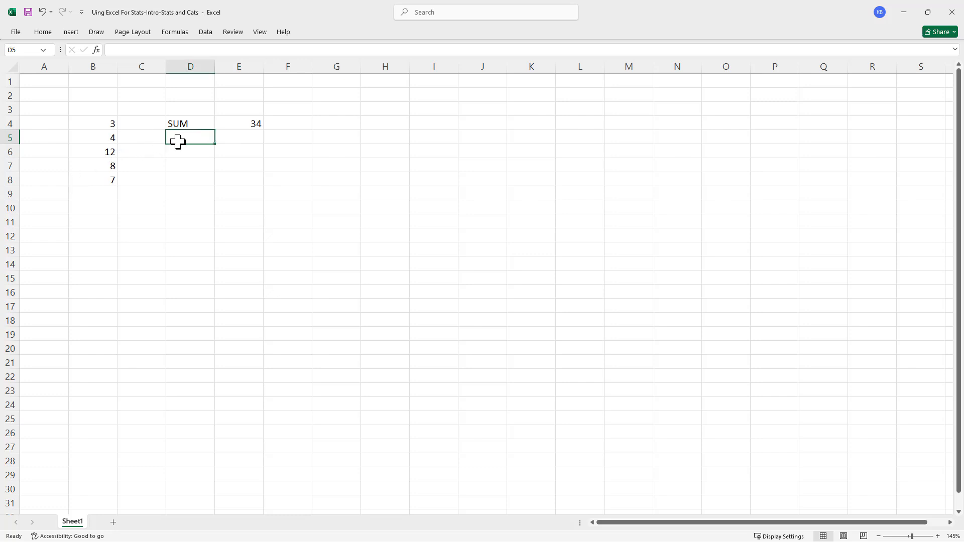
pyautogui.write('SUM')
pyautogui.press('Tab')
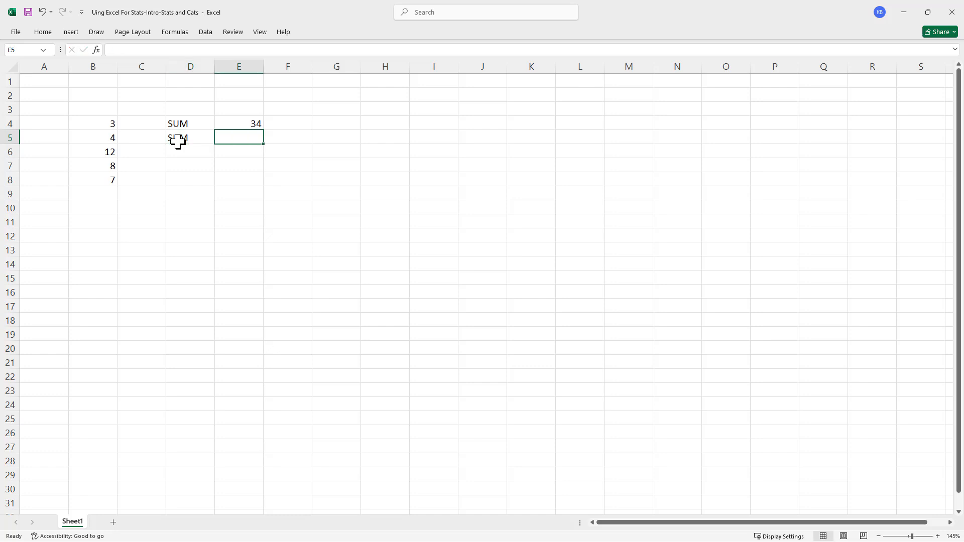
pyautogui.write('=')
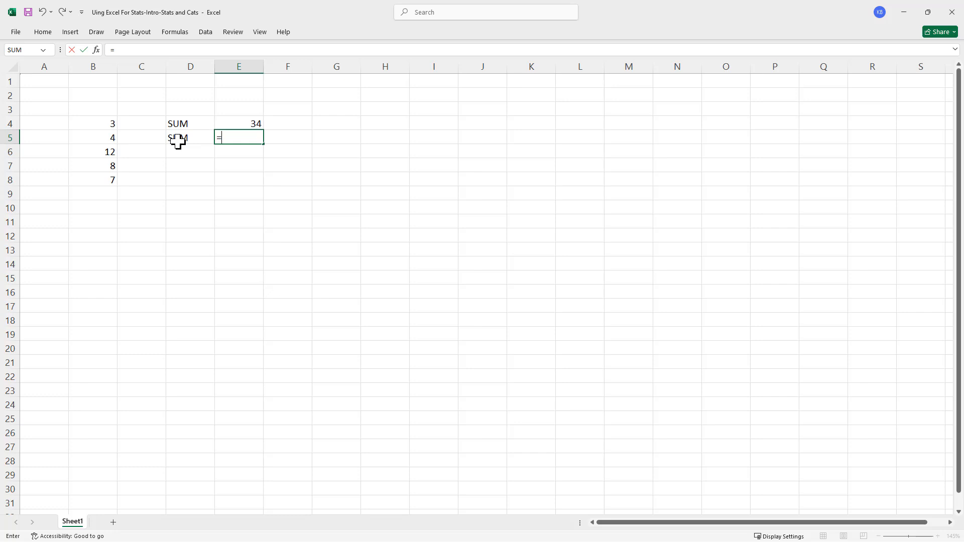
pyautogui.write('su')
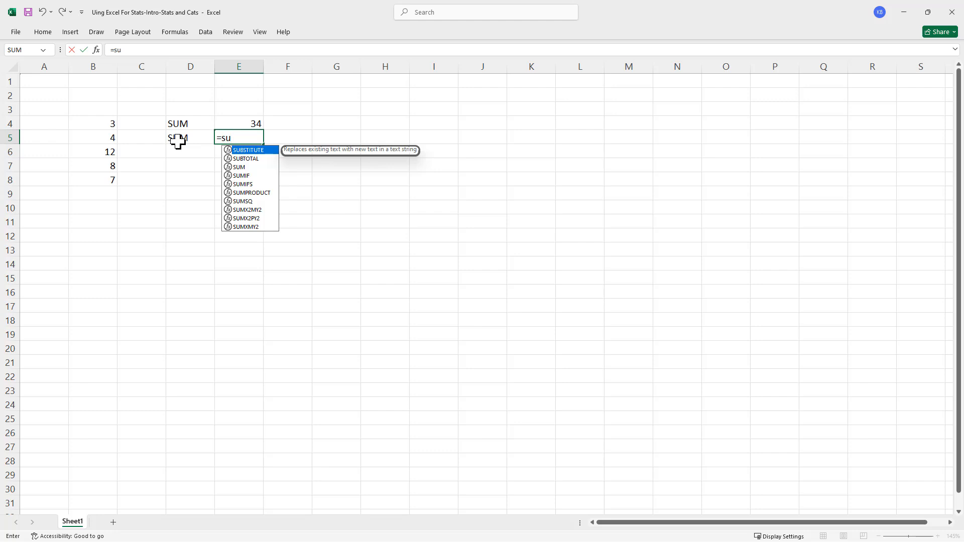
pyautogui.doubleClick(241, 167)
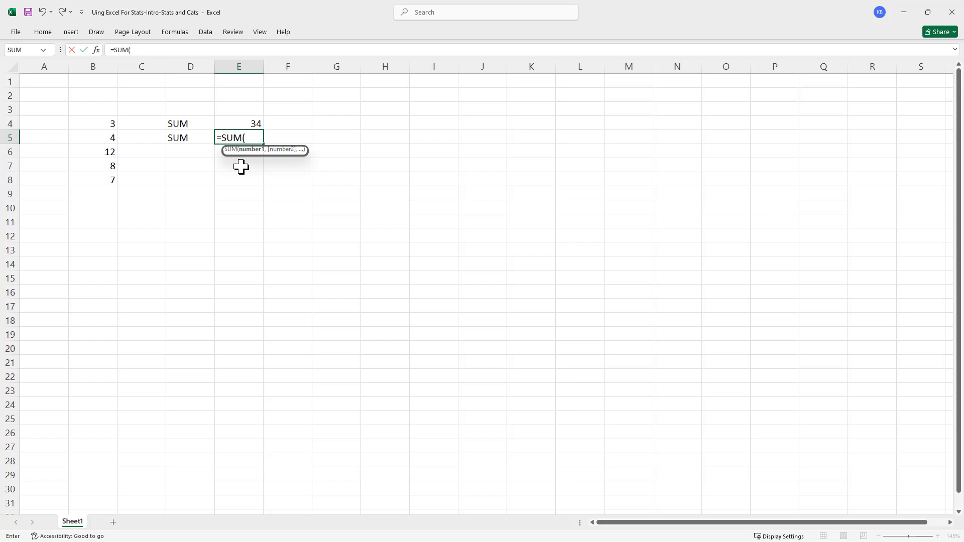
pyautogui.click(98, 124)
pyautogui.moveTo(97, 124); pyautogui.dragTo(86, 175)
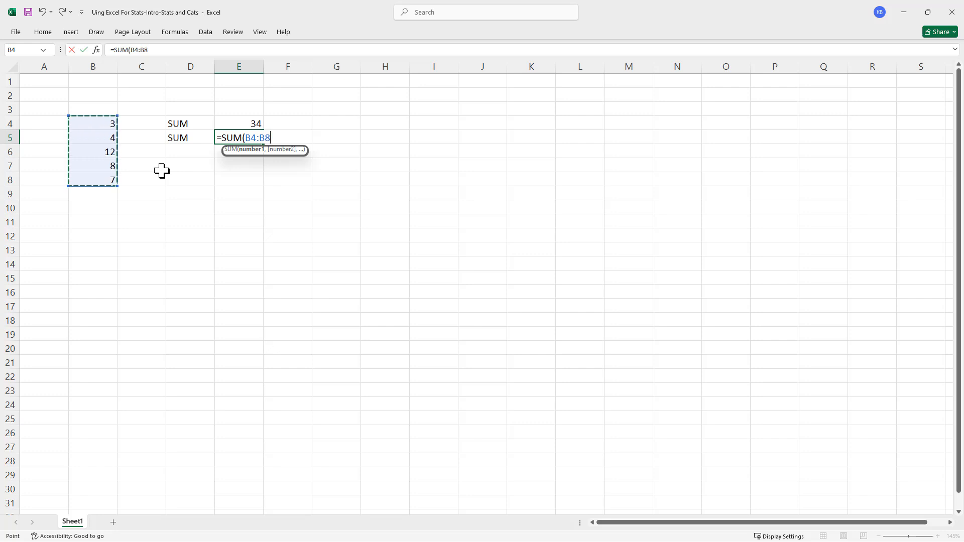
pyautogui.write(')')
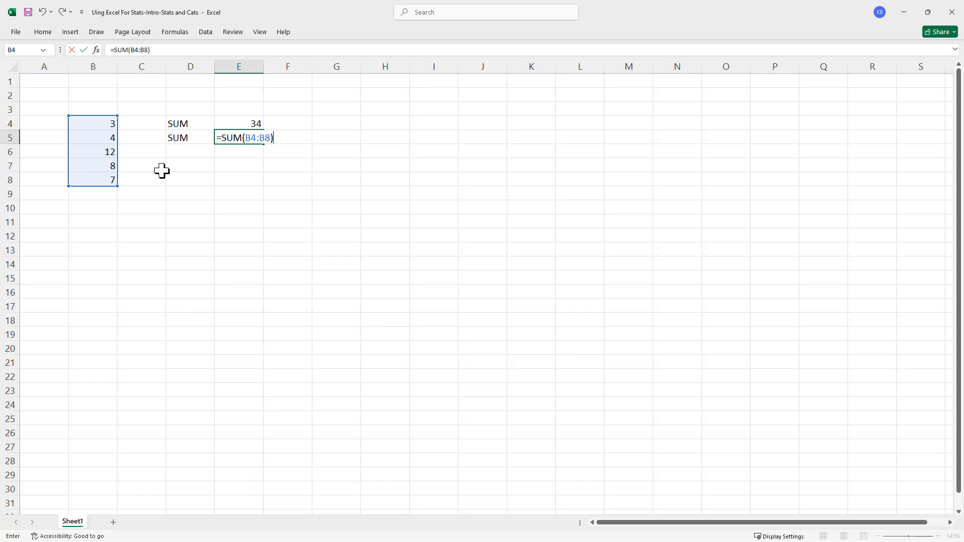
pyautogui.press('Return')
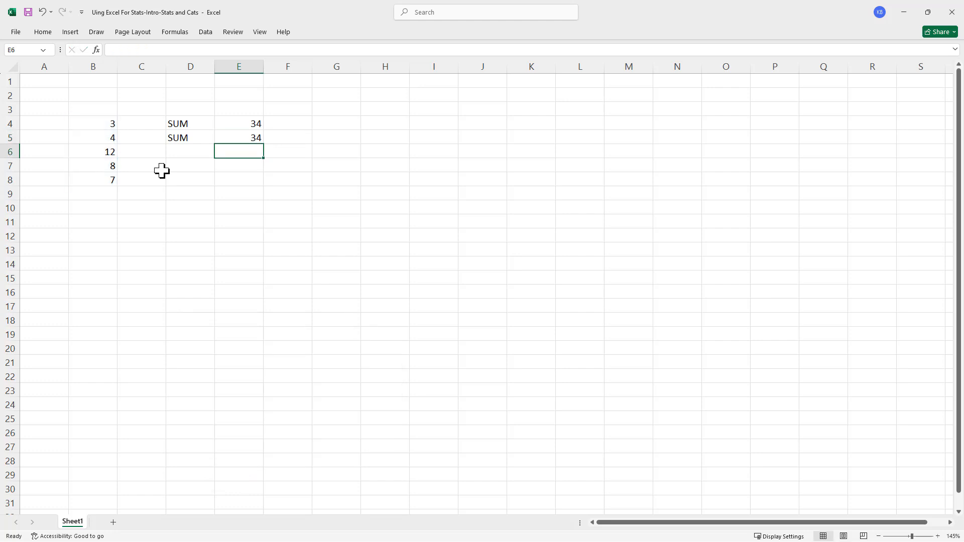
# - Label cell D6 as COUNT and enter the formula =COUNT(B4:B8) in E6
pyautogui.click(184, 157)
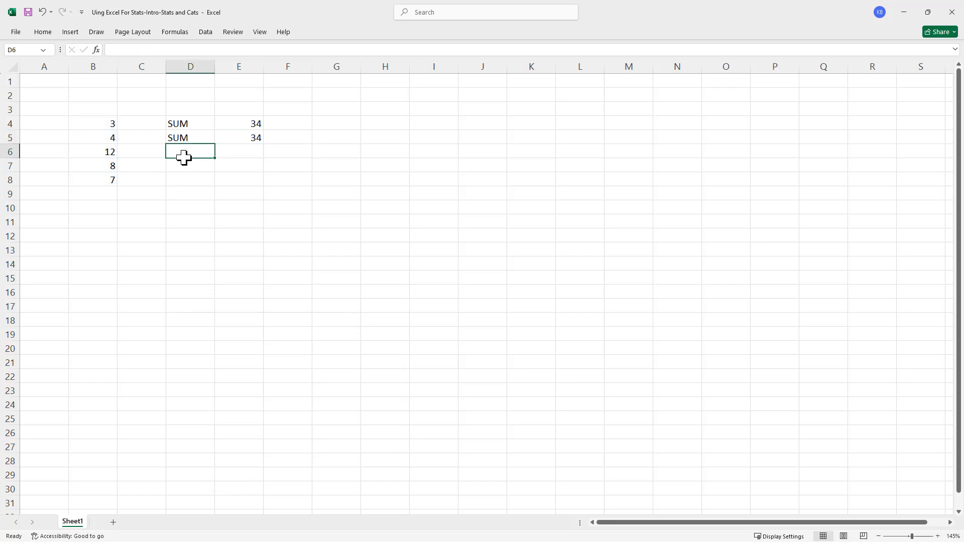
pyautogui.write('COUNT')
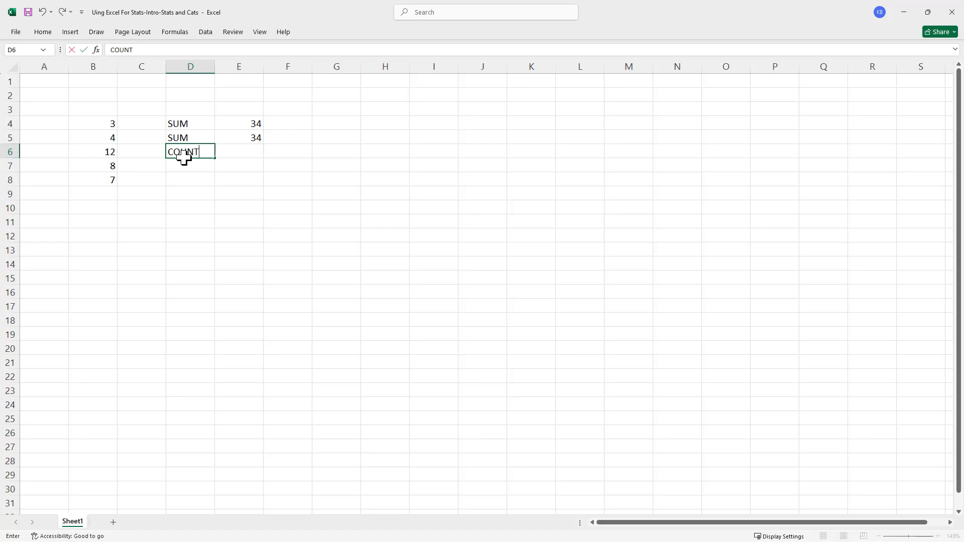
pyautogui.press('Tab')
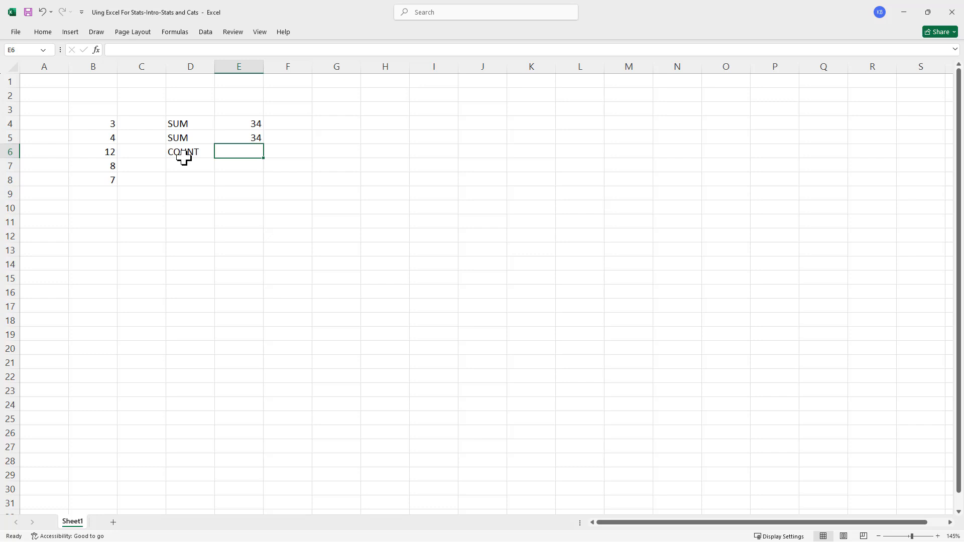
pyautogui.write('=')
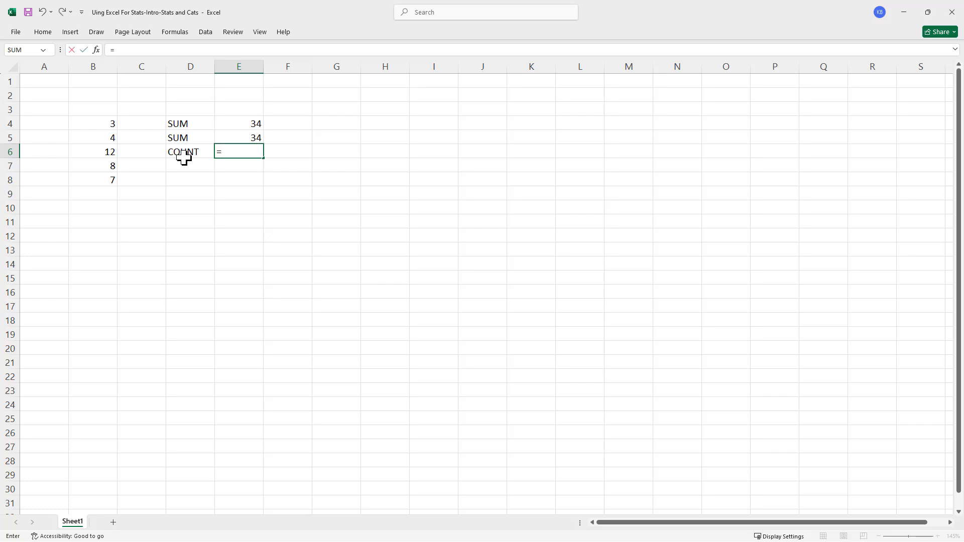
pyautogui.write('count(')
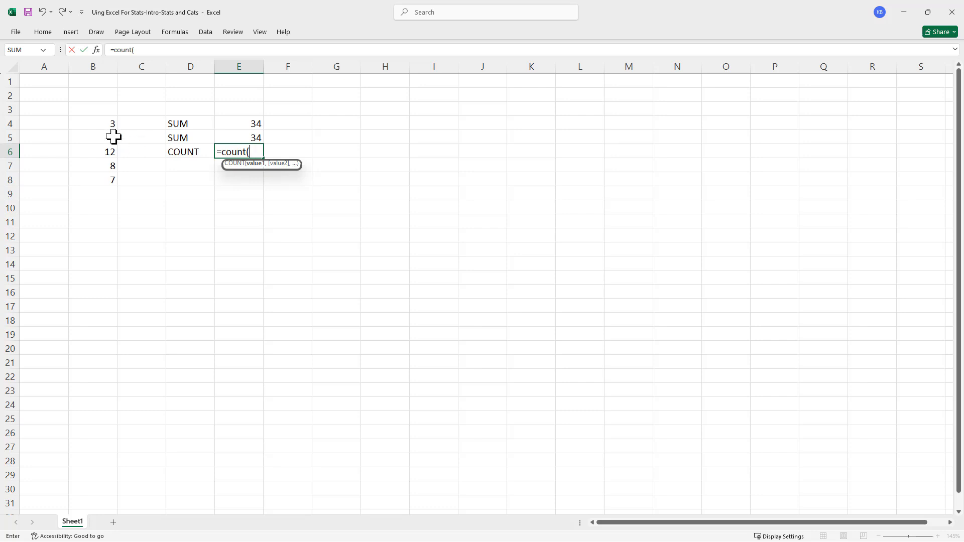
pyautogui.moveTo(99, 124); pyautogui.dragTo(102, 184)
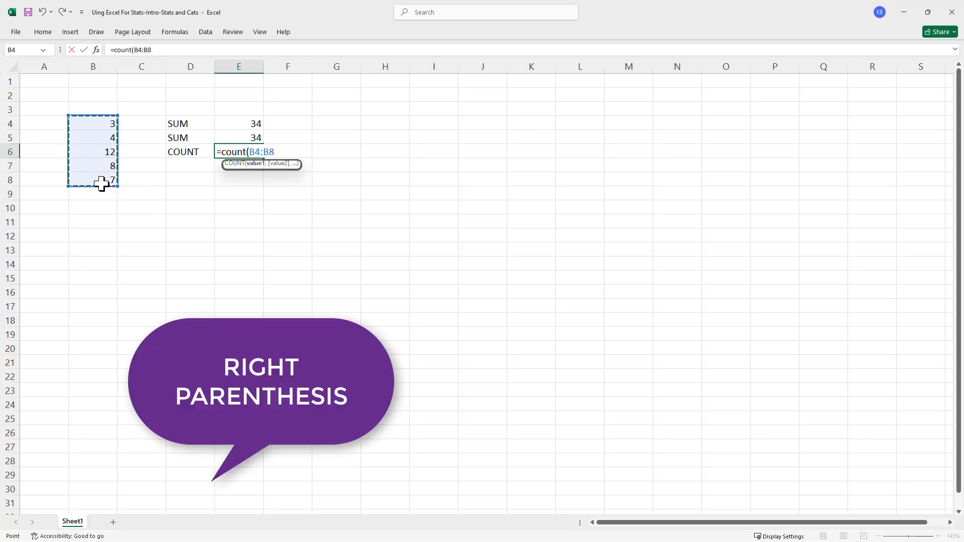
pyautogui.write(')')
pyautogui.press('Return')
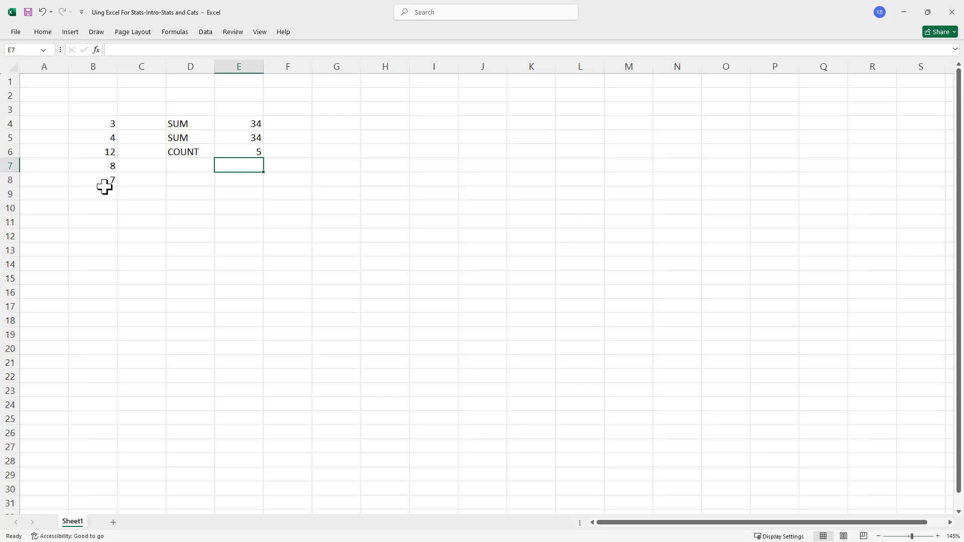
# - Label cell D8 as MEAN and enter the formula =E5/E6 in E8
pyautogui.click(190, 183)
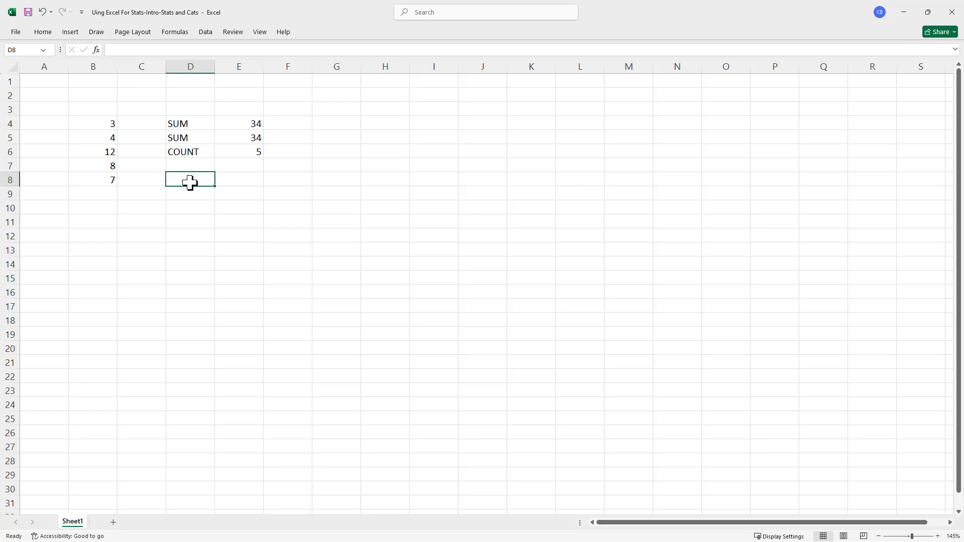
pyautogui.write('MEAN')
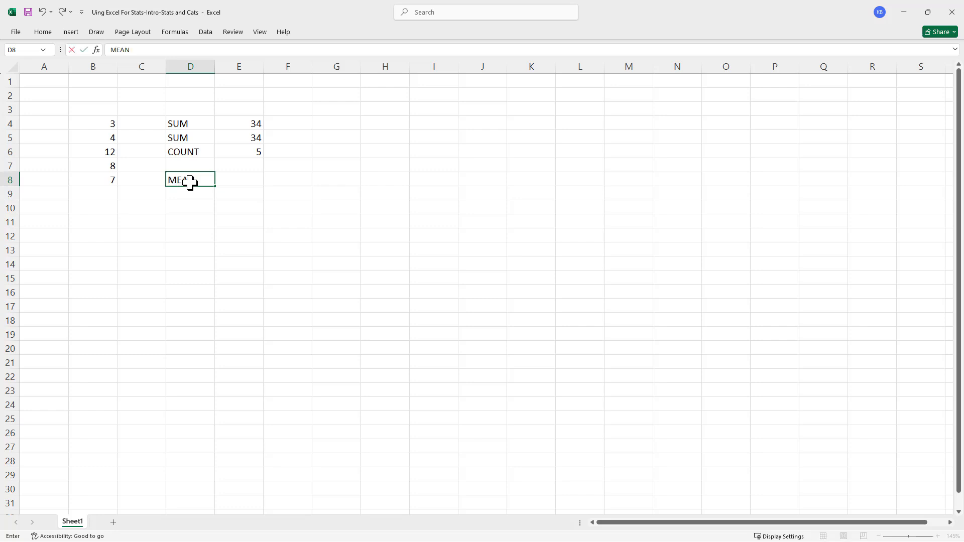
pyautogui.press('Tab')
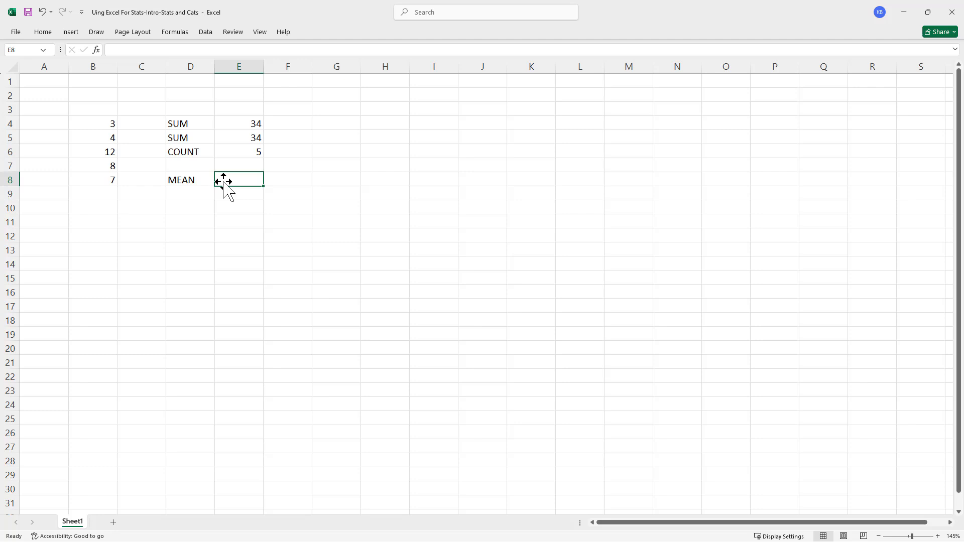
pyautogui.write('=')
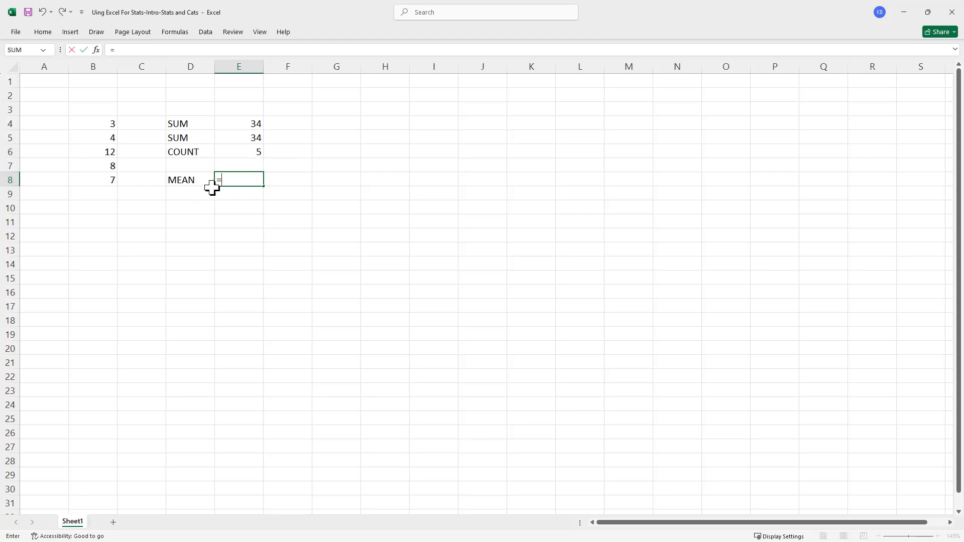
pyautogui.click(248, 141)
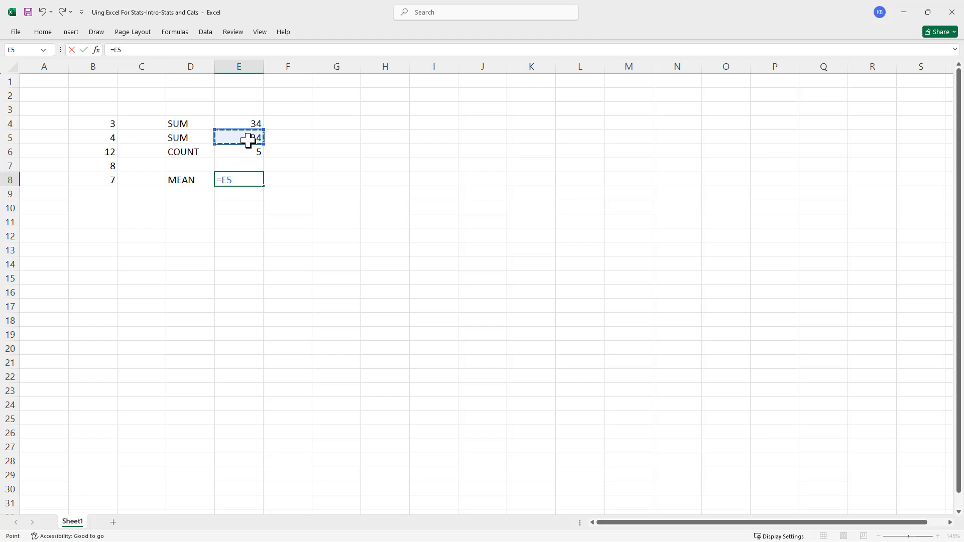
pyautogui.write('/')
pyautogui.click(245, 152)
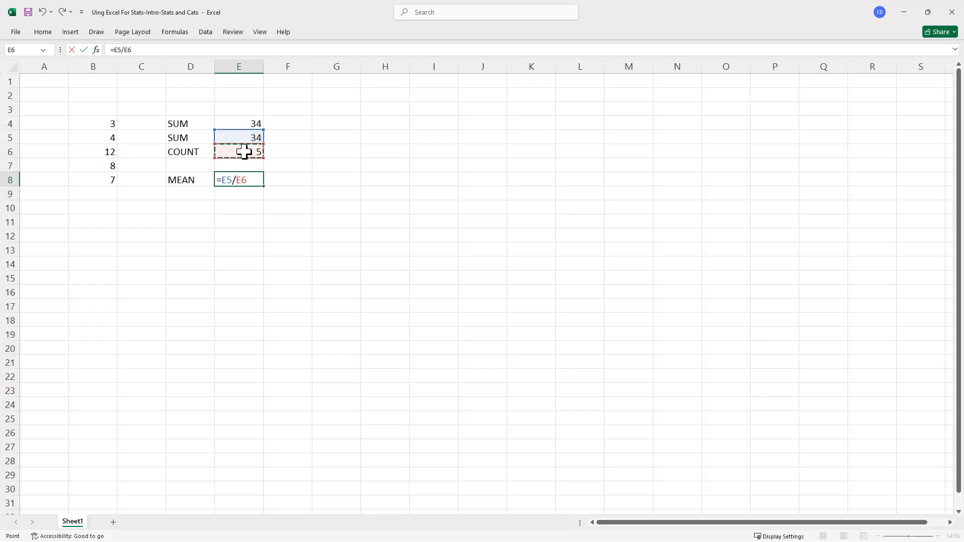
pyautogui.press('Return')
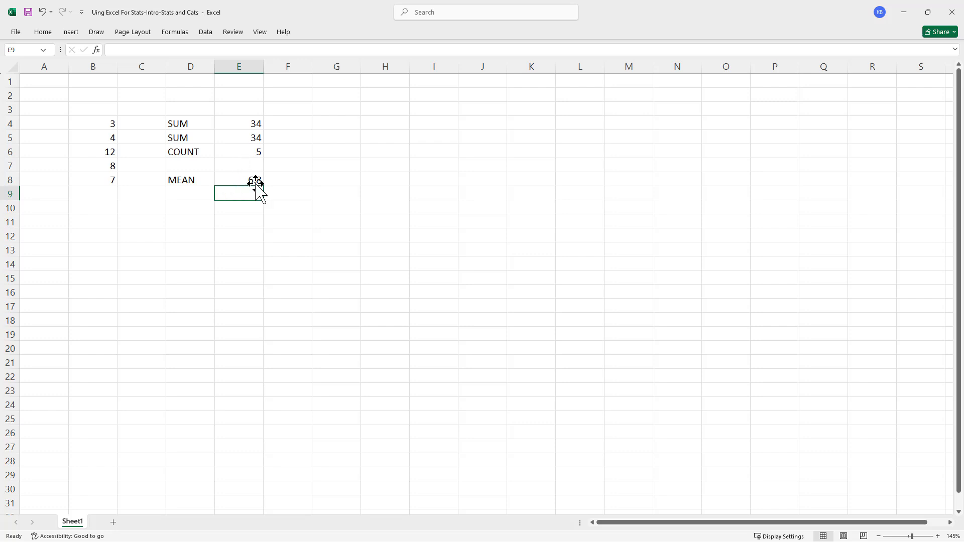
# - Label cell D9 as MEAN and average the column B values in E9 with the formula =AVERAGE(B4:B8)
pyautogui.click(179, 195)
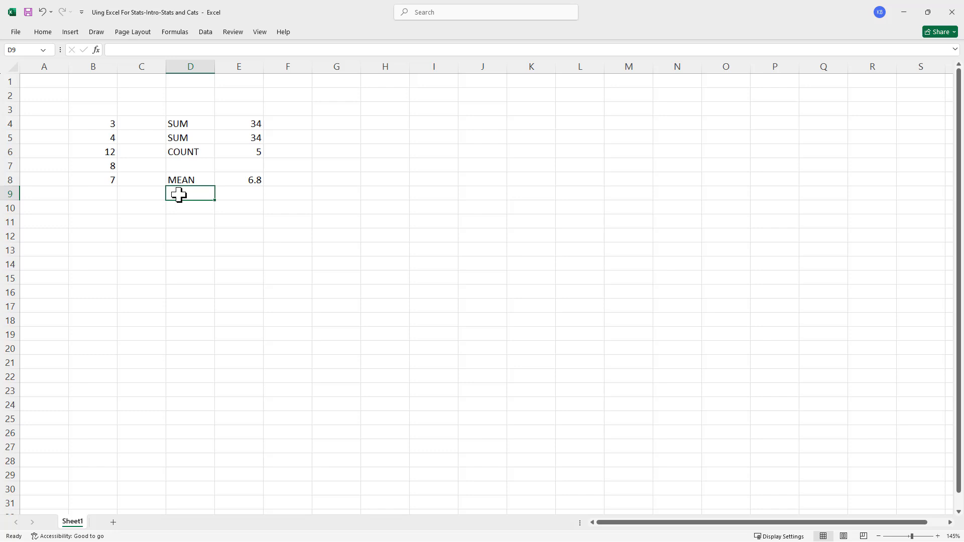
pyautogui.write('MEAN')
pyautogui.press('Tab')
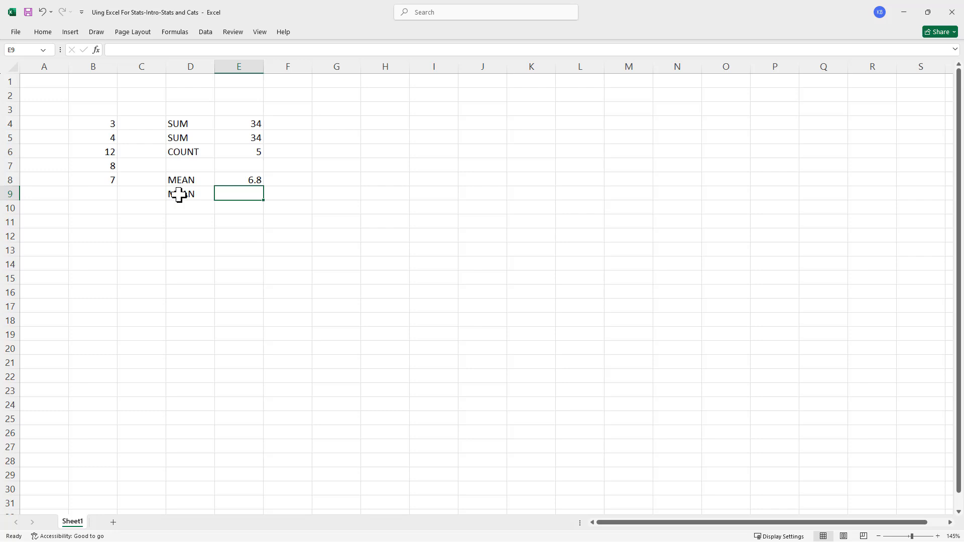
pyautogui.write('=')
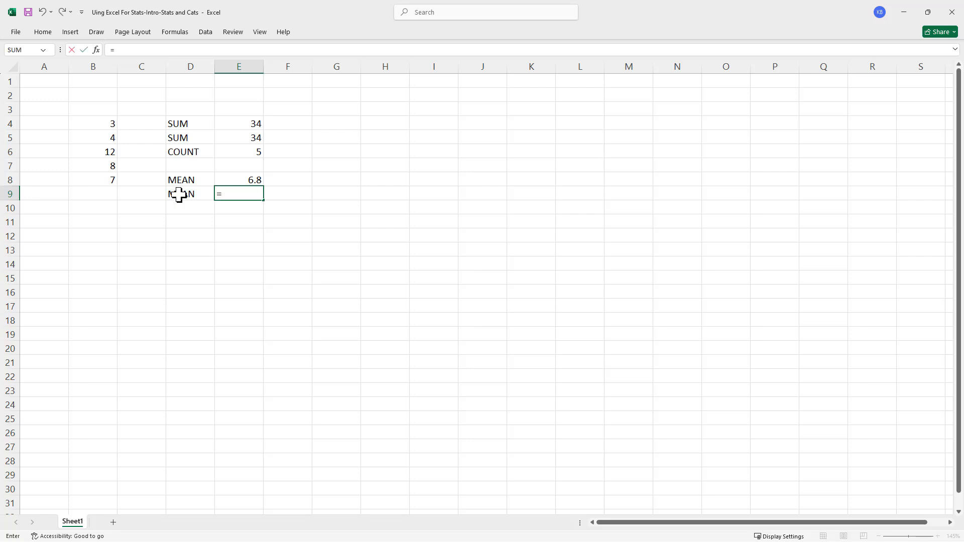
pyautogui.write('ave')
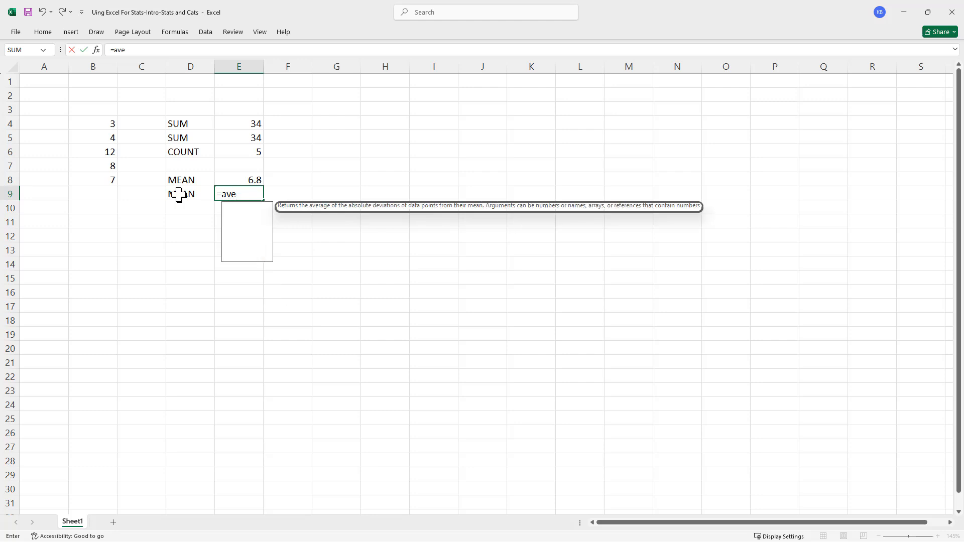
pyautogui.write('rage')
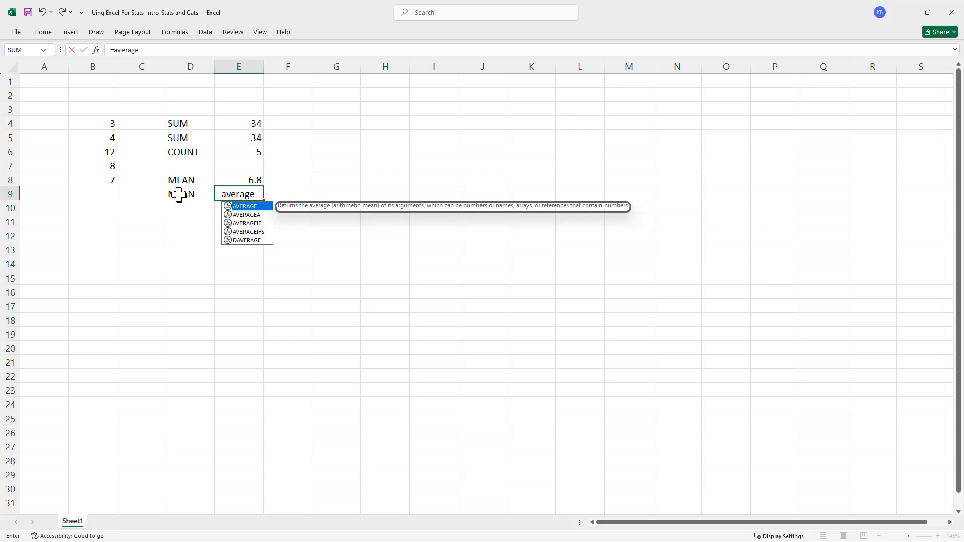
pyautogui.write('(')
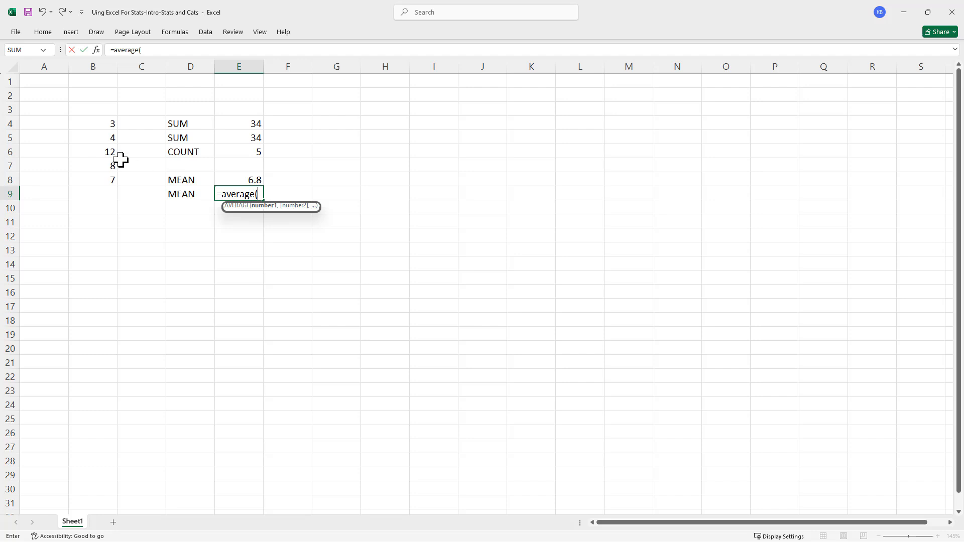
pyautogui.moveTo(99, 124); pyautogui.dragTo(97, 174)
pyautogui.press('Return')
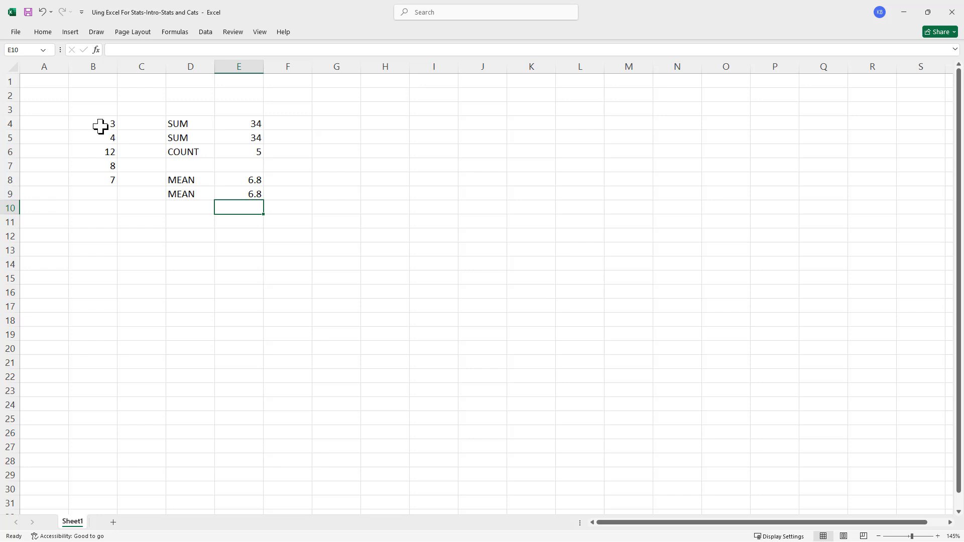
# - Copy the numbers in B4:B8 and paste them as values only, starting at cell B13
pyautogui.click(101, 126)
pyautogui.moveTo(101, 125); pyautogui.dragTo(93, 186)
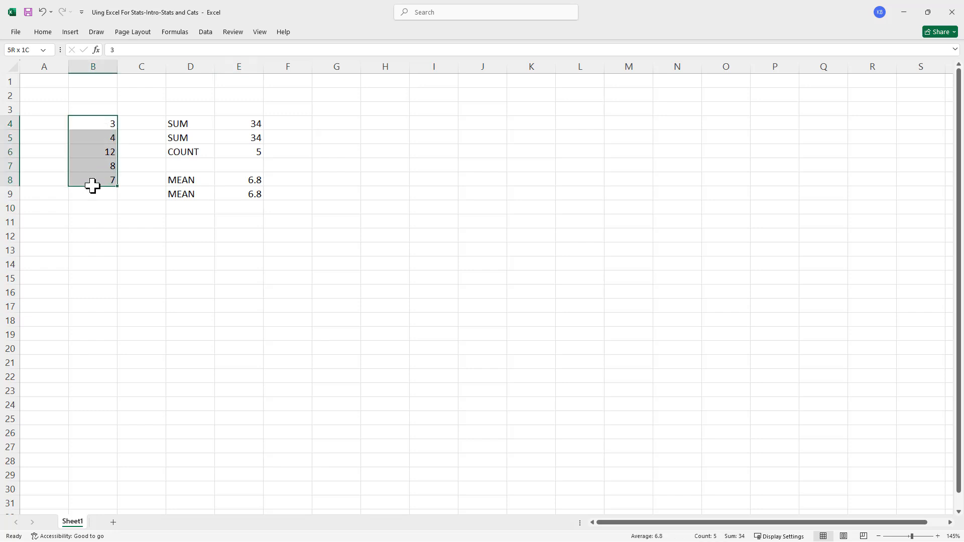
pyautogui.moveTo(92, 186); pyautogui.dragTo(92, 186)
pyautogui.rightClick(96, 124)
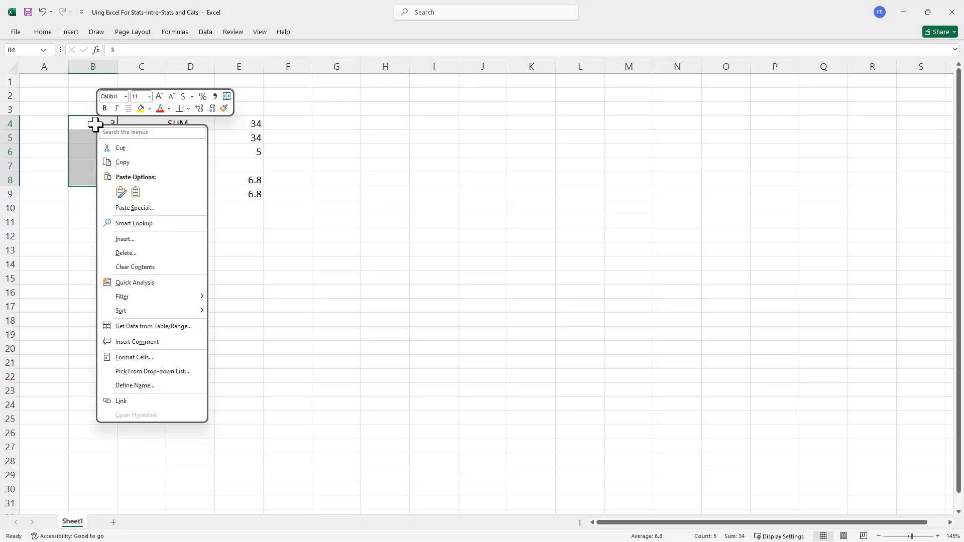
pyautogui.click(123, 166)
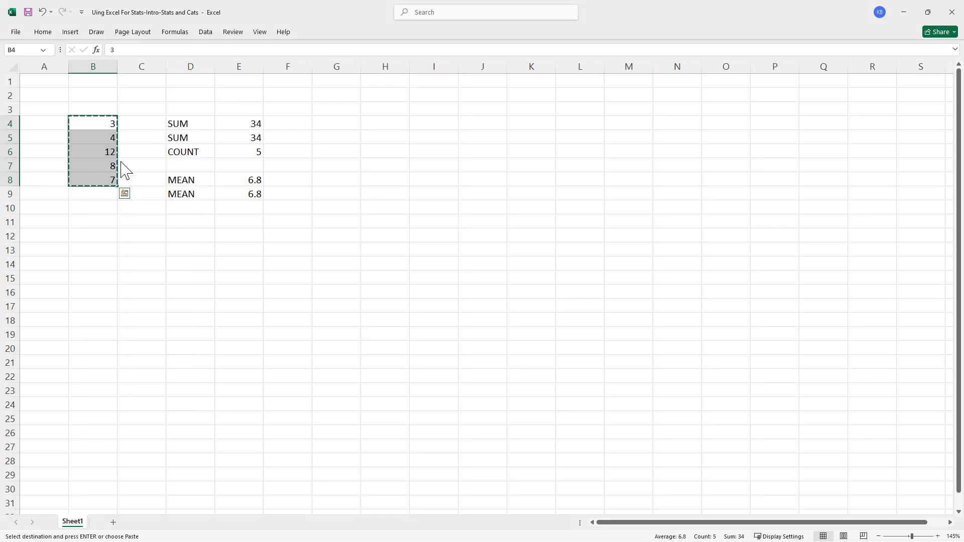
pyautogui.click(88, 252)
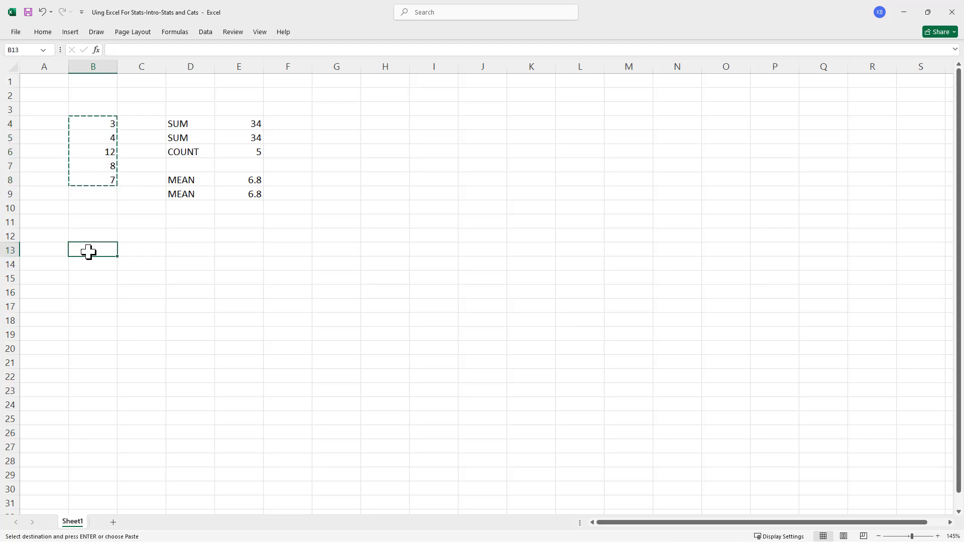
pyautogui.rightClick(88, 252)
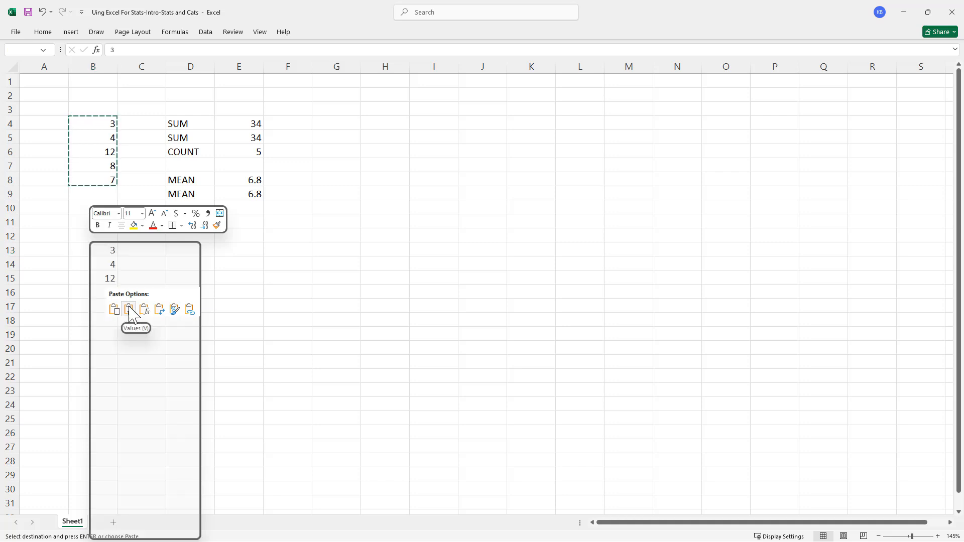
pyautogui.click(129, 310)
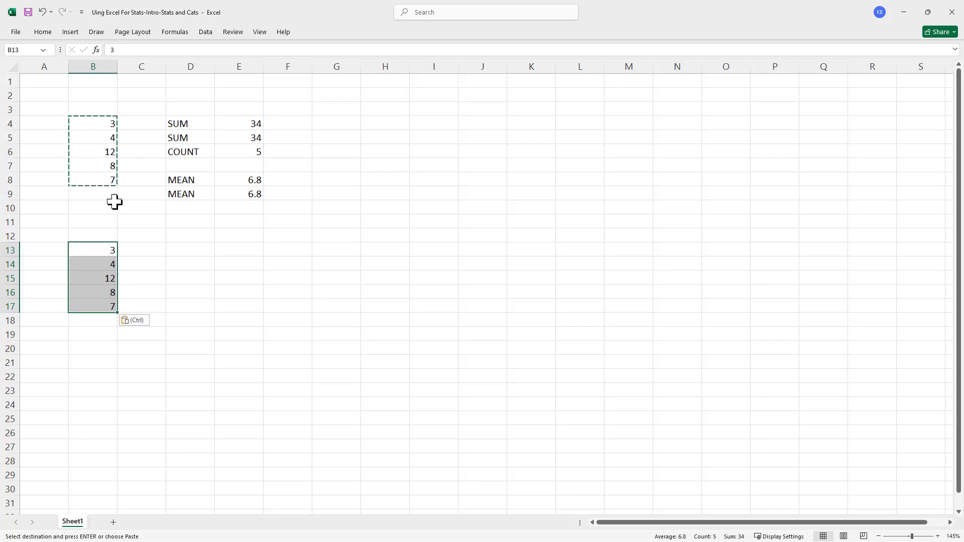
pyautogui.press('Escape')
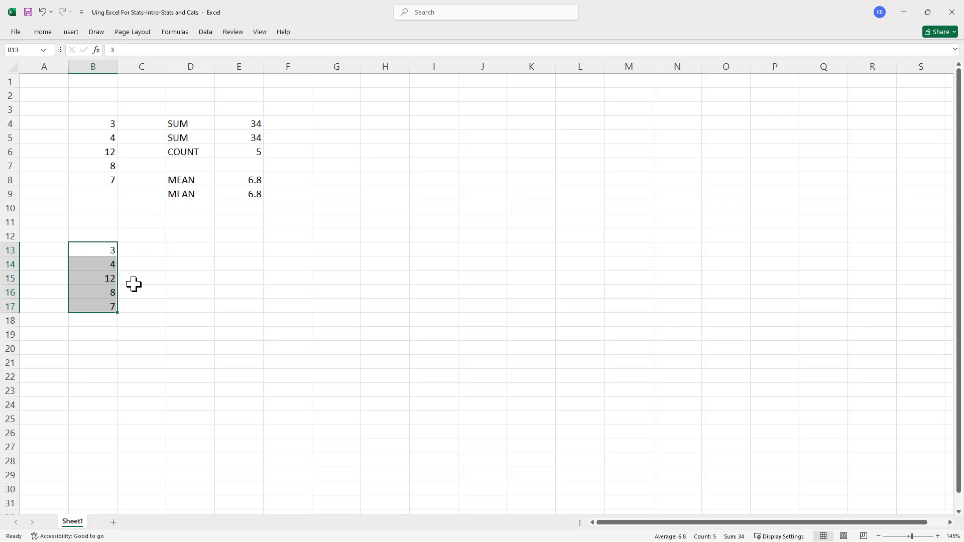
# - Enter the formula =B13 in cell D13 to reference the first copied value
pyautogui.click(186, 250)
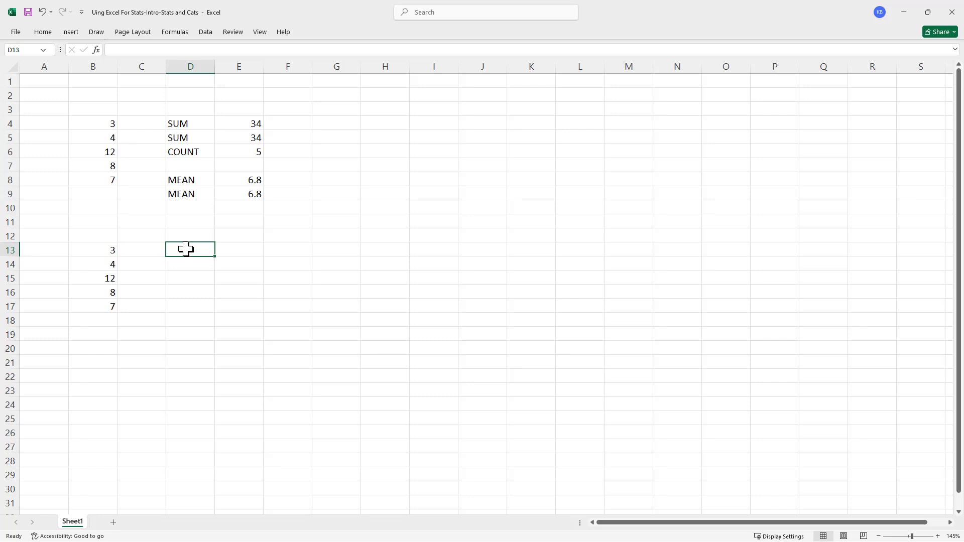
pyautogui.write('=')
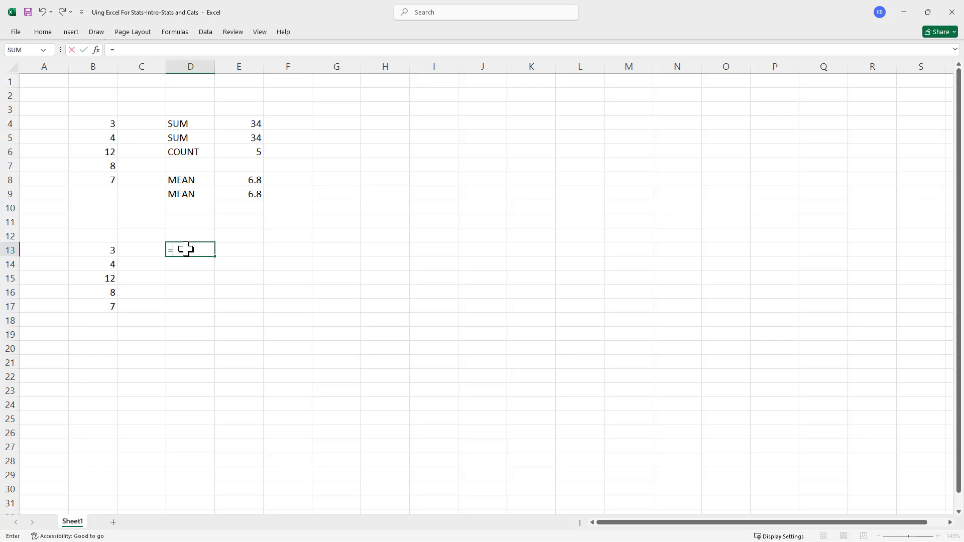
pyautogui.write('B')
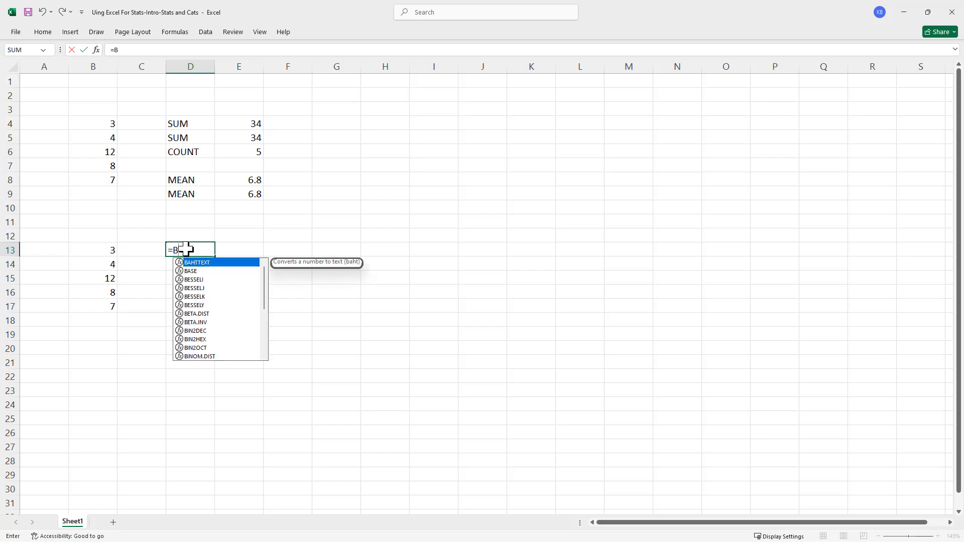
pyautogui.write('13')
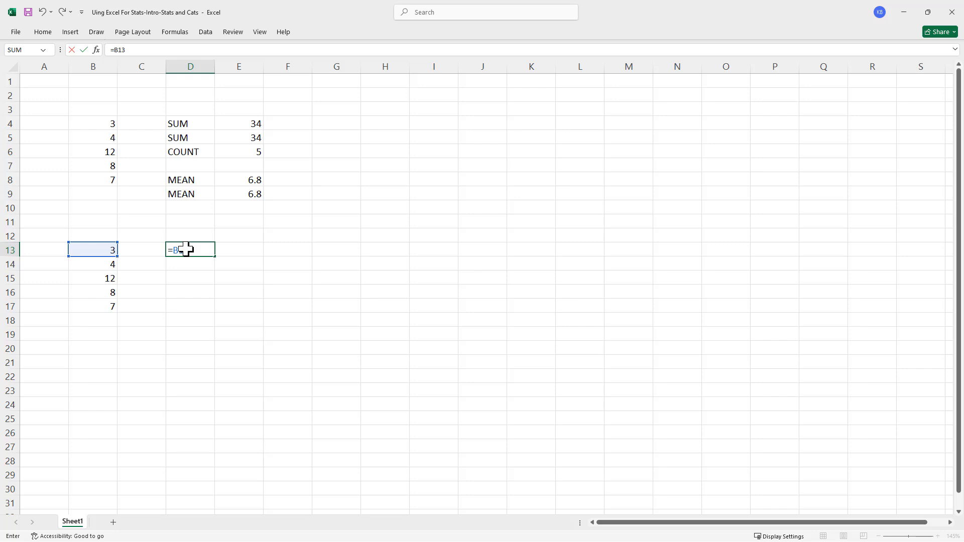
pyautogui.press('Return')
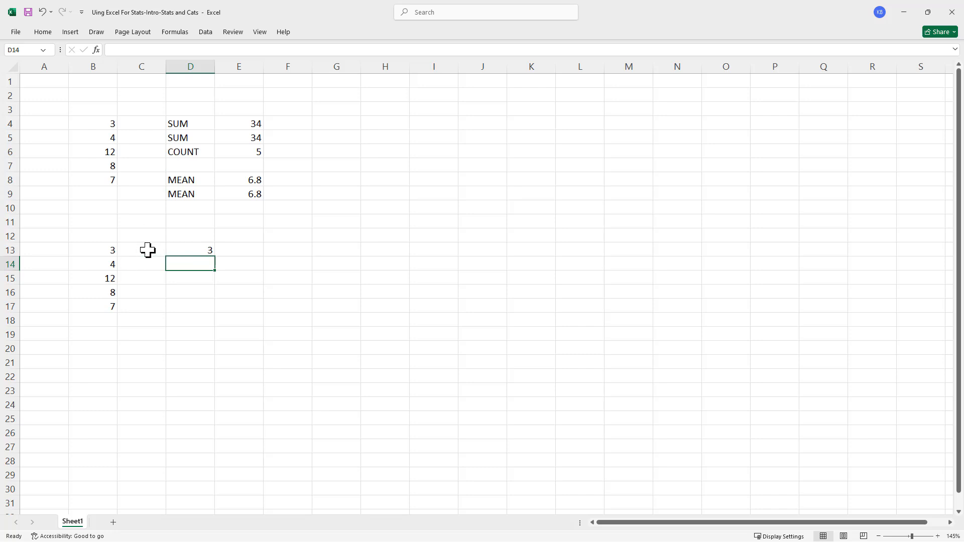
# - Copy the formula in D13 to D14 and fill it down through D17
pyautogui.click(186, 251)
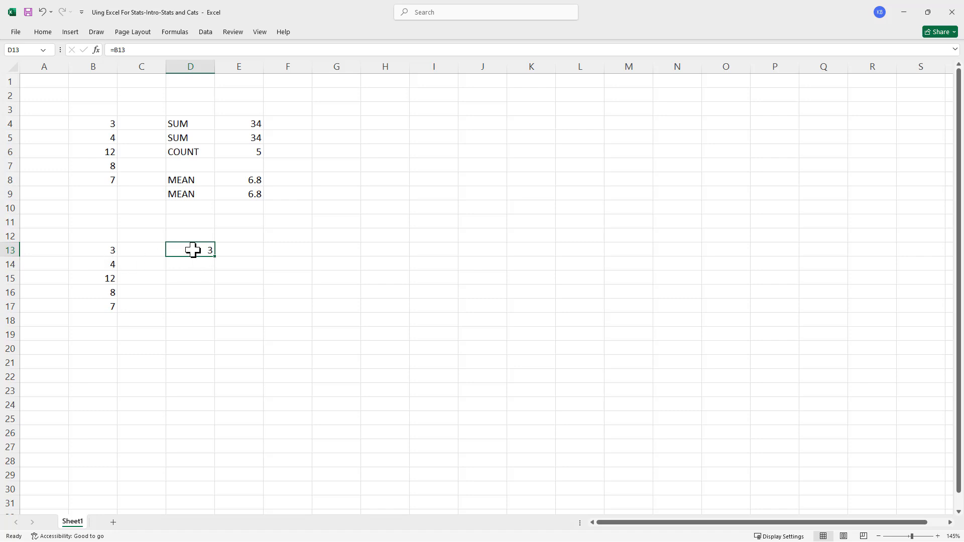
pyautogui.hotkey('ctrl', 'c')
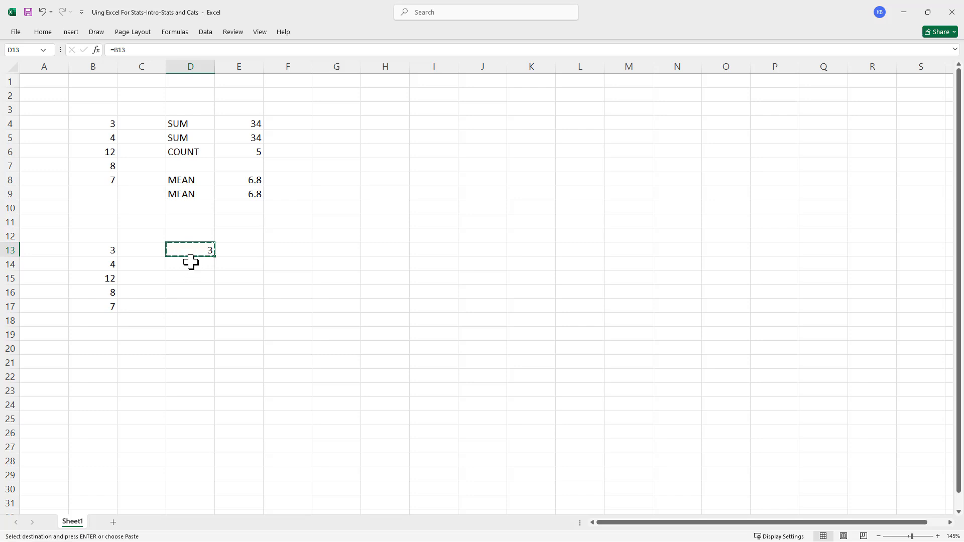
pyautogui.click(191, 263)
pyautogui.hotkey('ctrl', 'v')
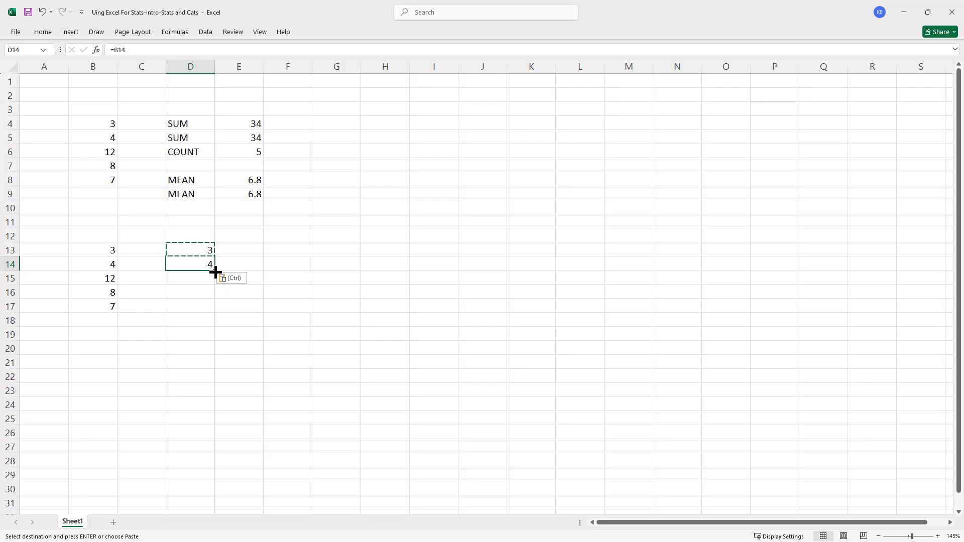
pyautogui.moveTo(215, 272); pyautogui.dragTo(211, 313)
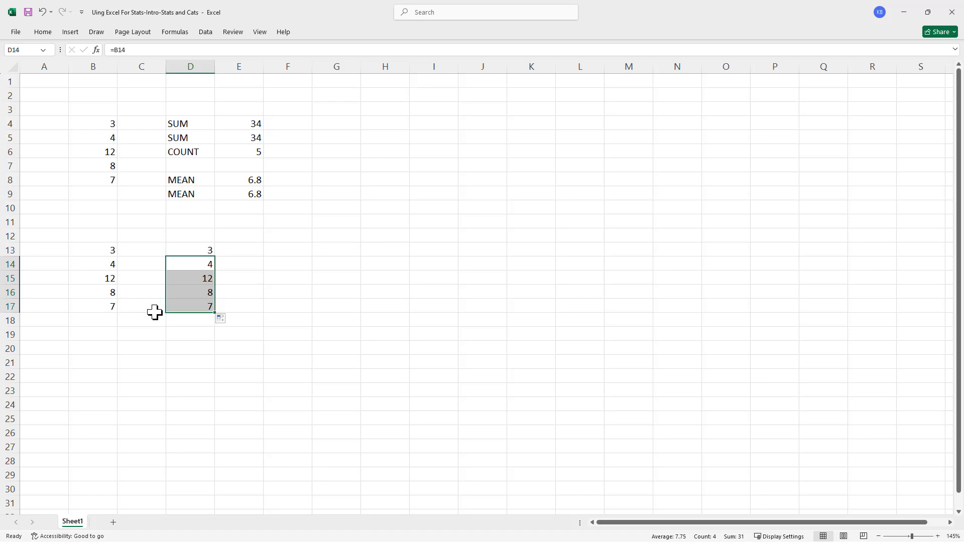
pyautogui.click(237, 307)
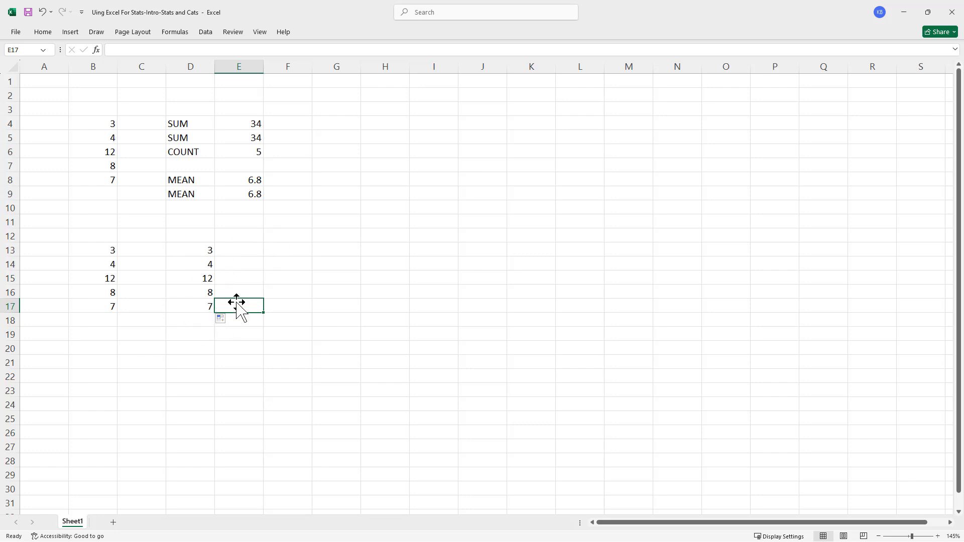
pyautogui.click(147, 304)
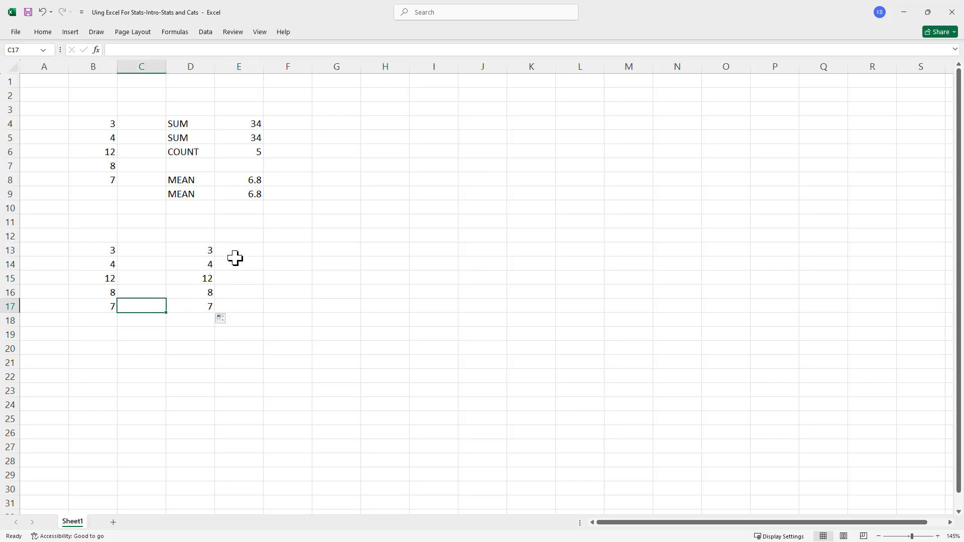
# - Clear the contents of cells D13:D17
pyautogui.moveTo(187, 255); pyautogui.dragTo(182, 311)
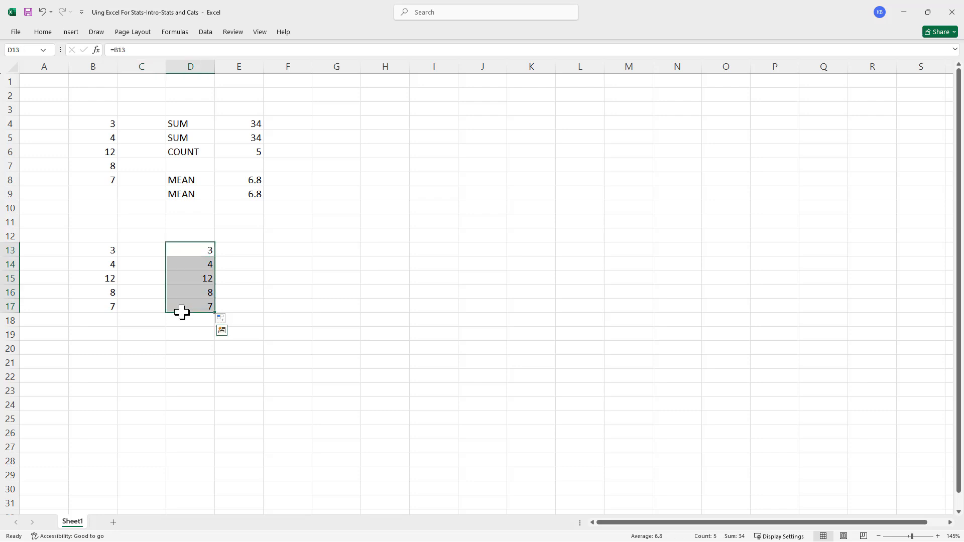
pyautogui.press('Delete')
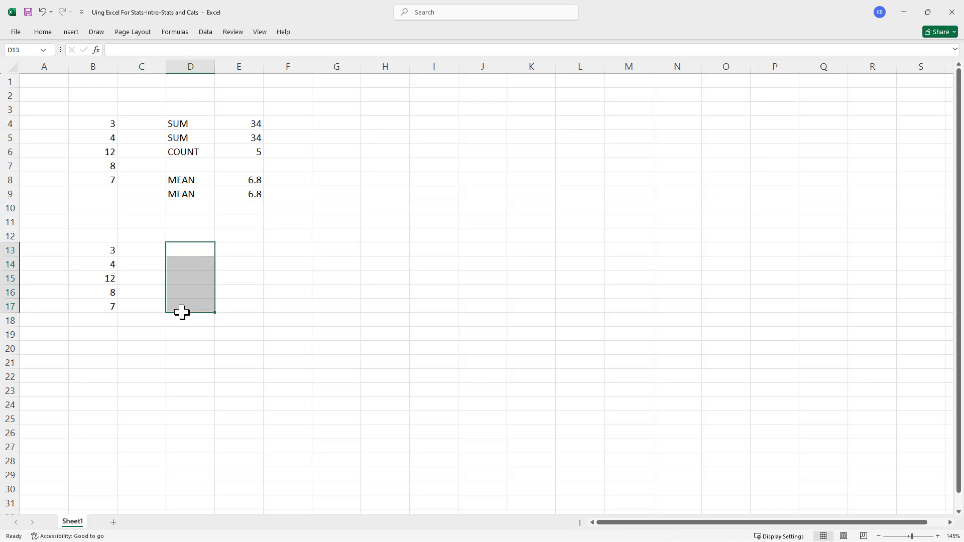
pyautogui.click(227, 250)
pyautogui.click(192, 251)
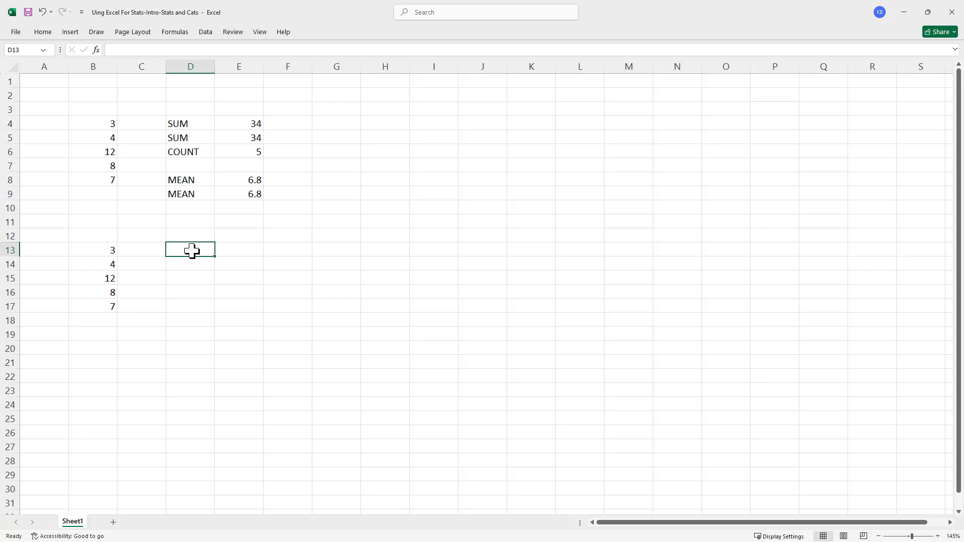
# - Enter the absolute-reference formula =$B$13 in cell D13
pyautogui.write('=')
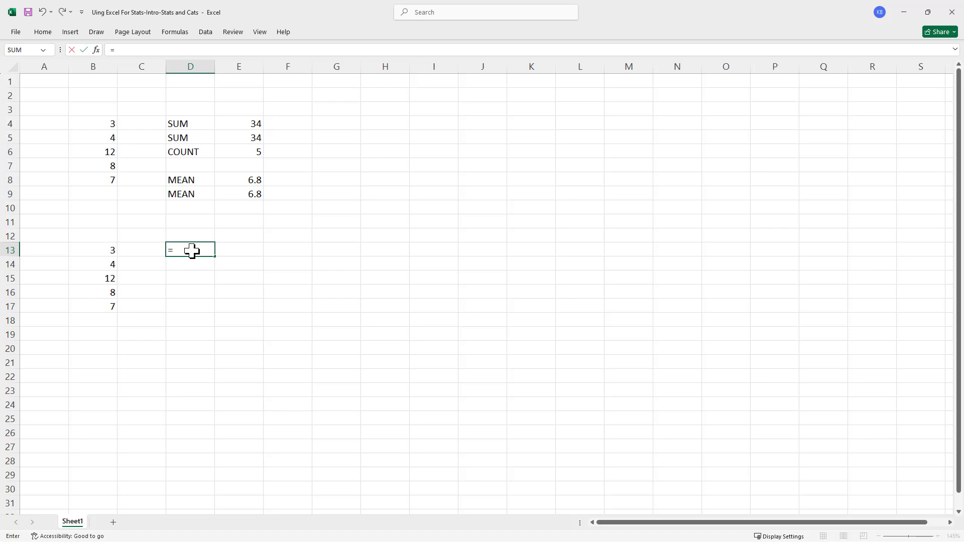
pyautogui.write('$B$13')
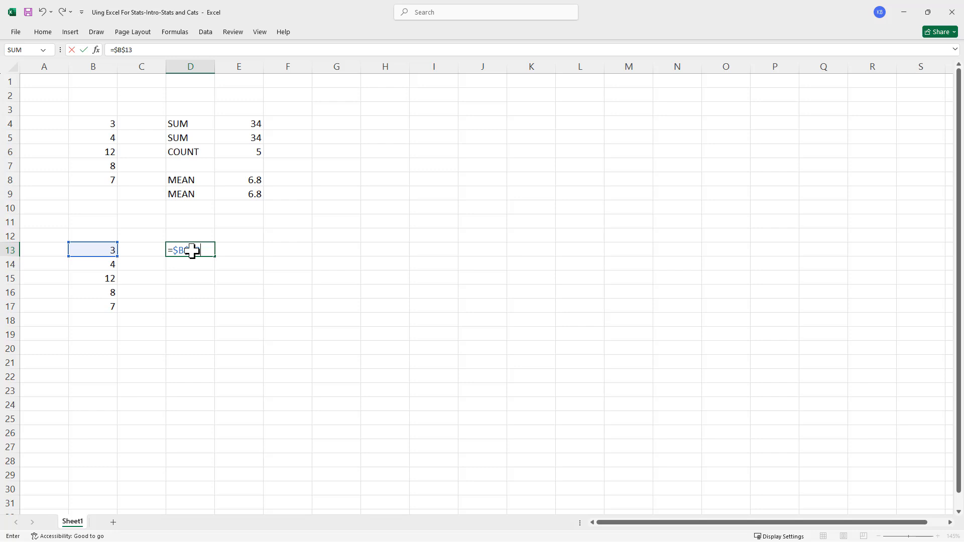
pyautogui.press('Return')
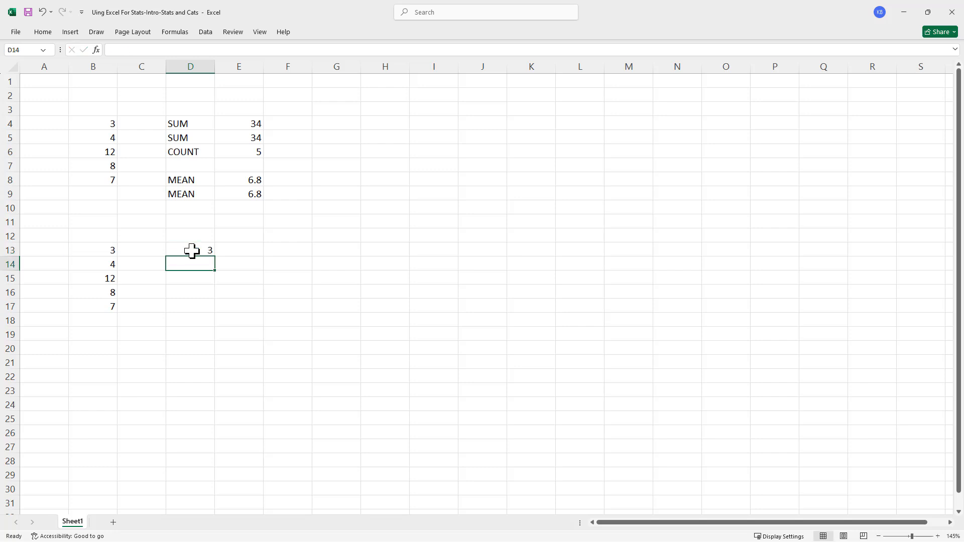
# - Fill the absolute-reference formula from D13 down to row 17 and across to column F
pyautogui.click(191, 251)
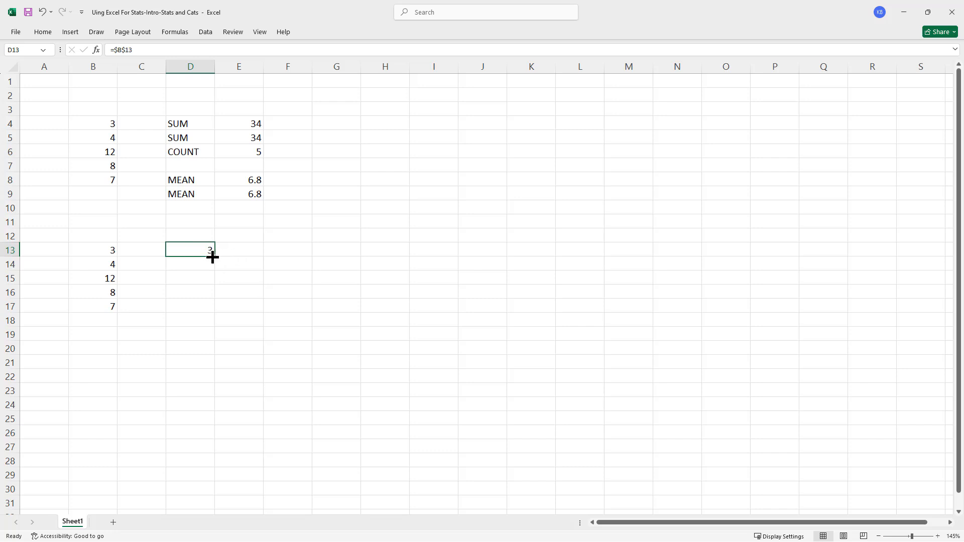
pyautogui.moveTo(213, 258); pyautogui.dragTo(216, 314)
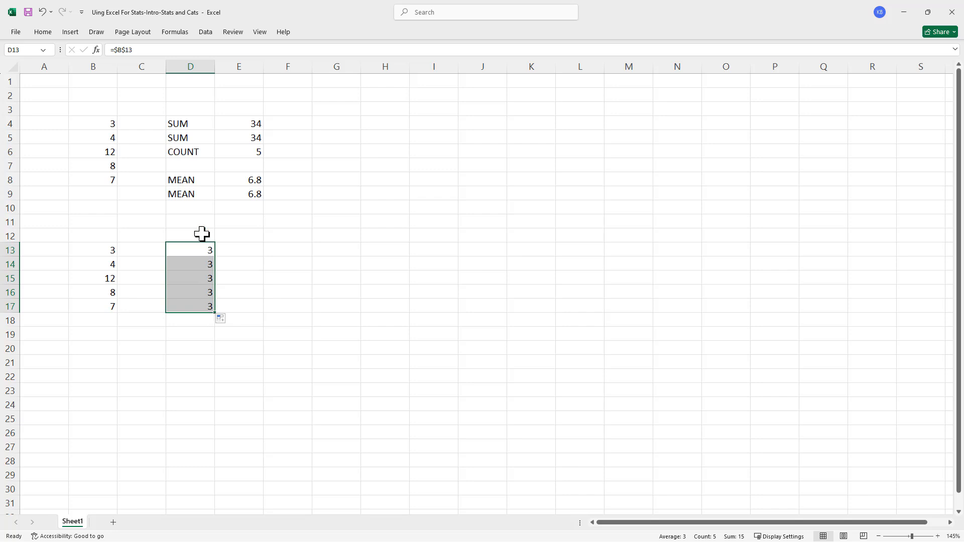
pyautogui.click(86, 251)
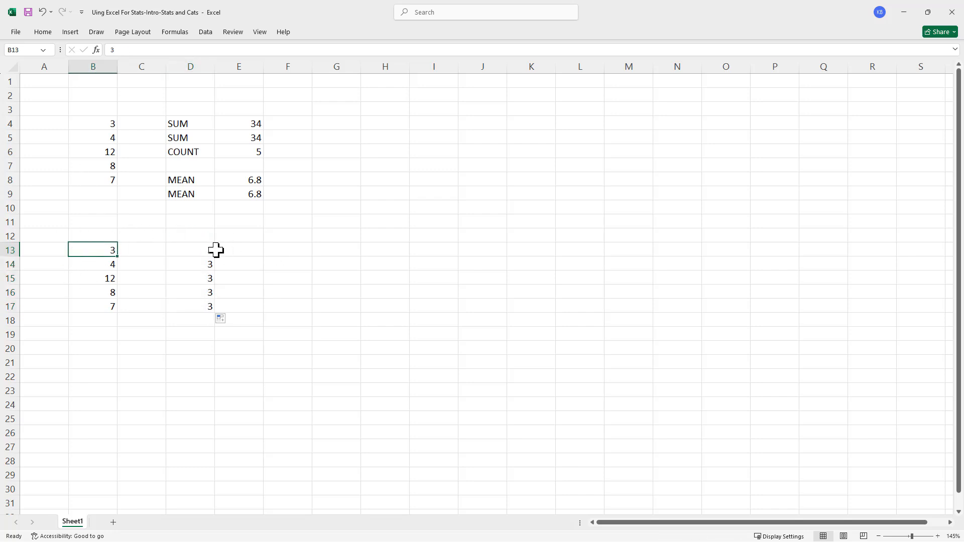
pyautogui.moveTo(216, 250); pyautogui.dragTo(310, 310)
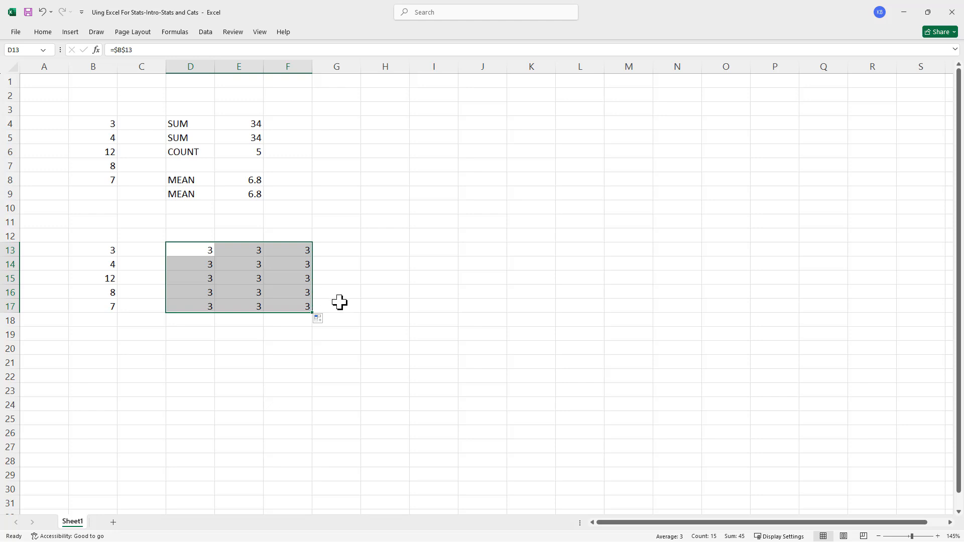
# - Clear the contents of the filled range D13:F17
pyautogui.press('Delete')
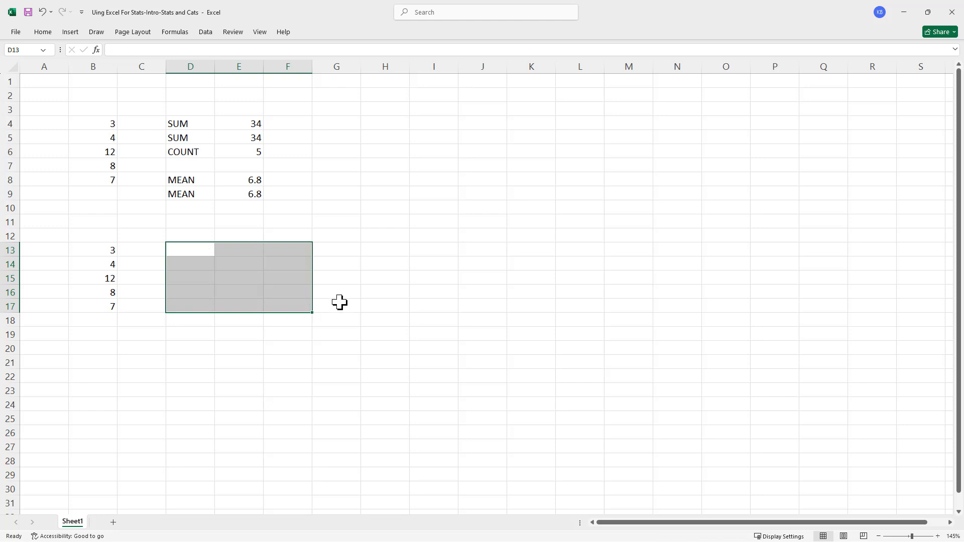
pyautogui.click(203, 348)
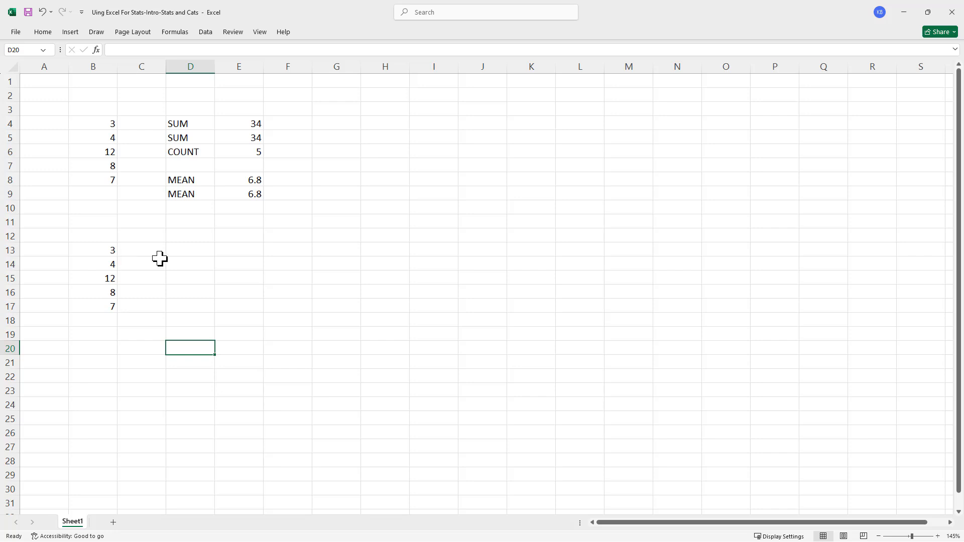
# - Enter the headings Frequency in B12 and Rel. Freq. in C12 above the copied data
pyautogui.click(94, 235)
pyautogui.write('Frequ')
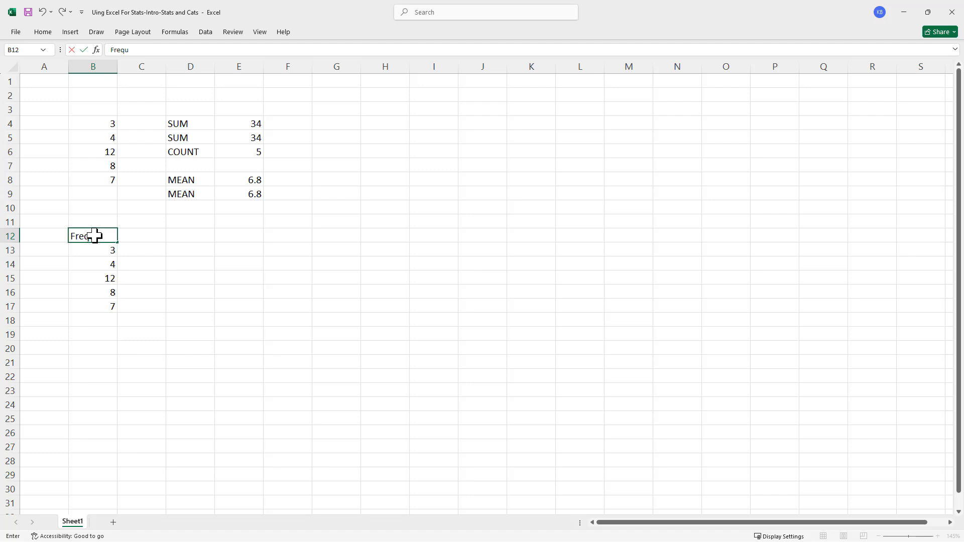
pyautogui.write('ency')
pyautogui.press('Tab')
pyautogui.write('Rel. F')
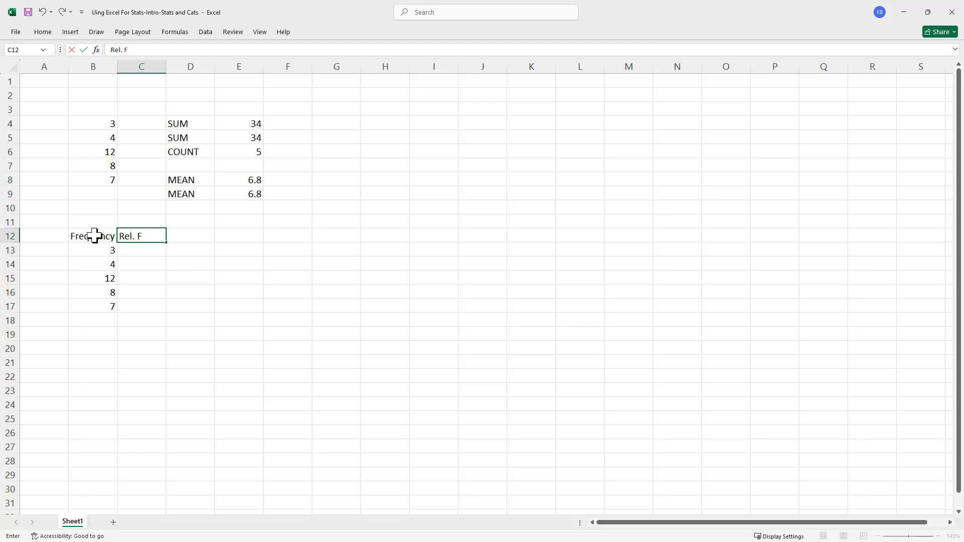
pyautogui.write('req.')
pyautogui.click(95, 339)
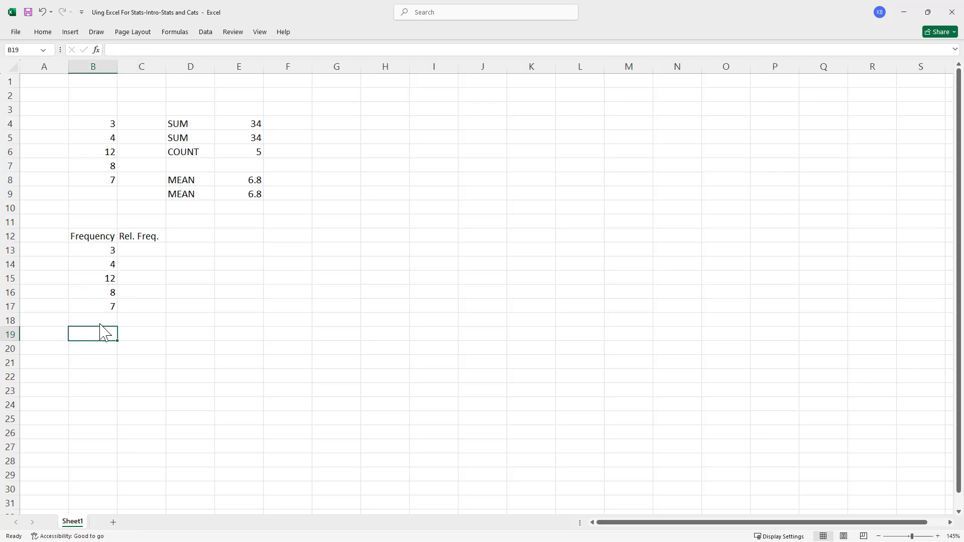
# - Total the frequencies in B13:B17 with a SUM formula in cell B19
pyautogui.click(96, 322)
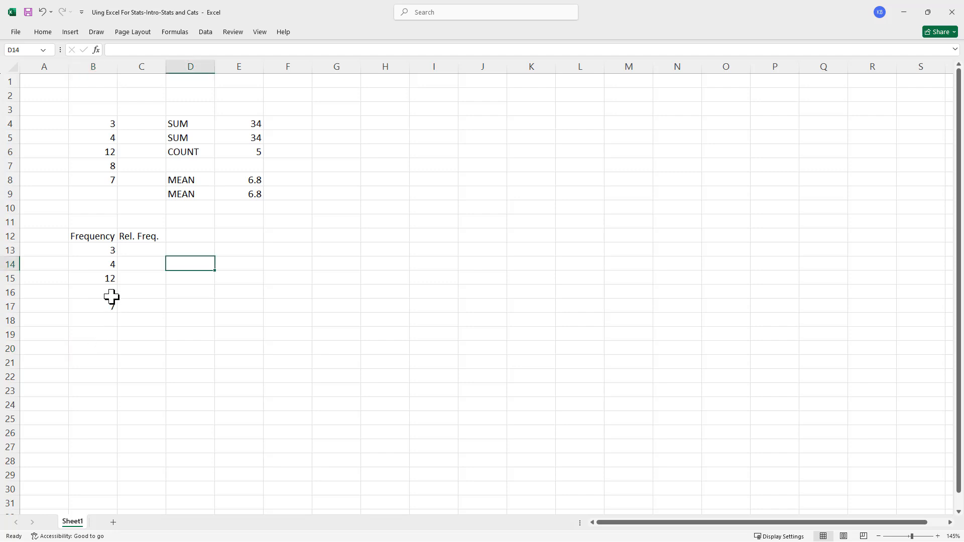
pyautogui.click(104, 251)
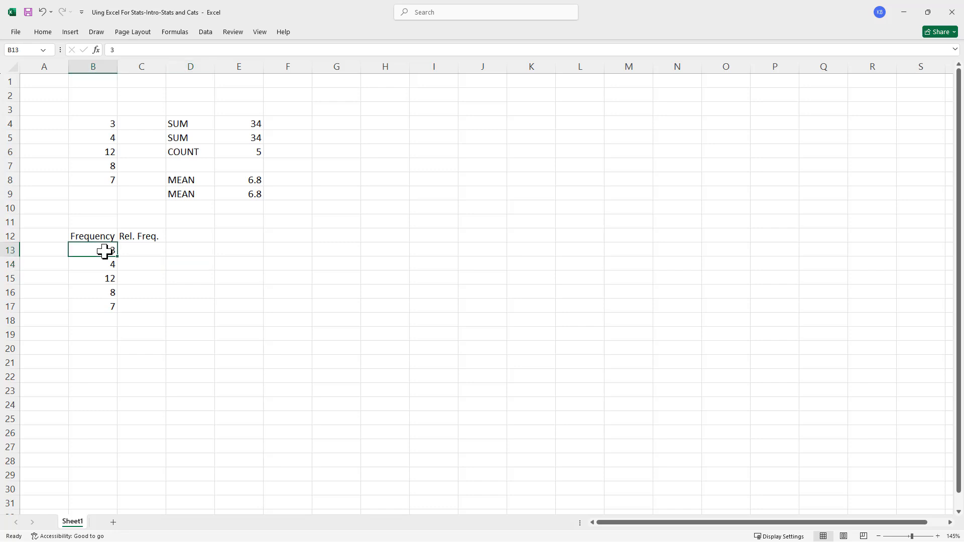
pyautogui.click(98, 334)
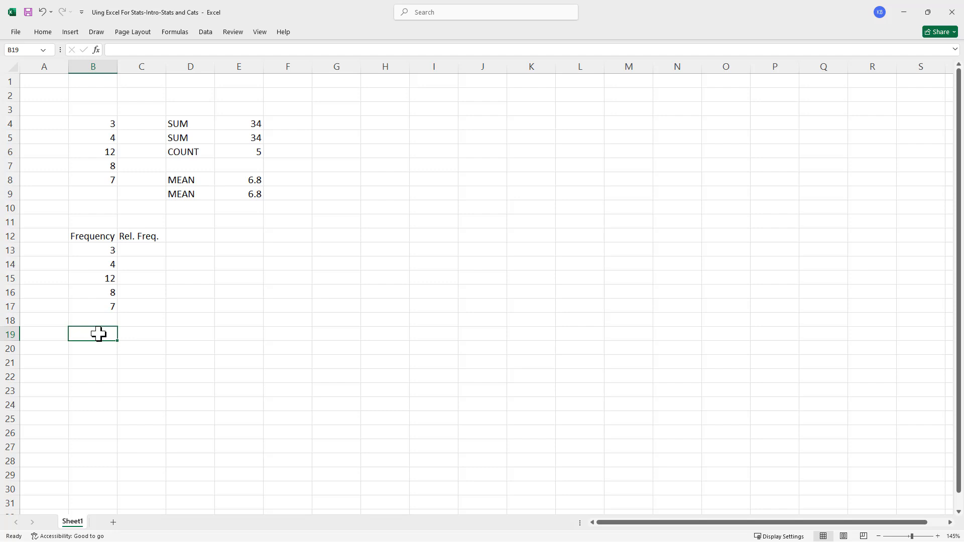
pyautogui.write('=su')
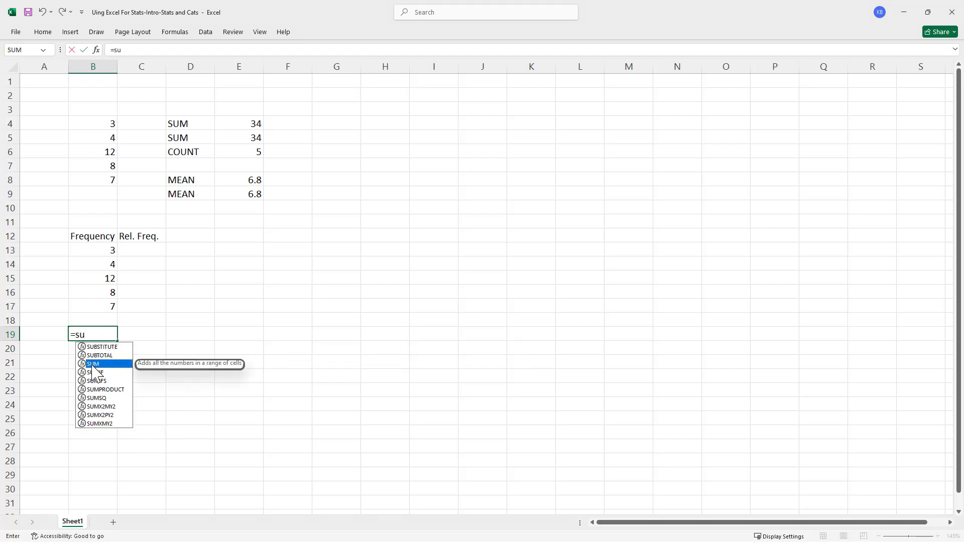
pyautogui.doubleClick(94, 364)
pyautogui.moveTo(108, 250); pyautogui.dragTo(110, 308)
pyautogui.press('Return')
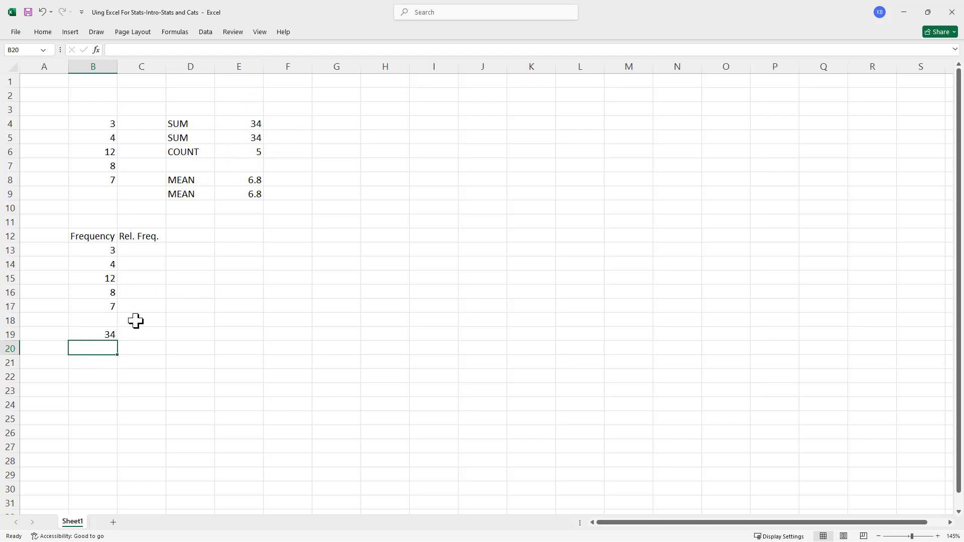
pyautogui.click(145, 252)
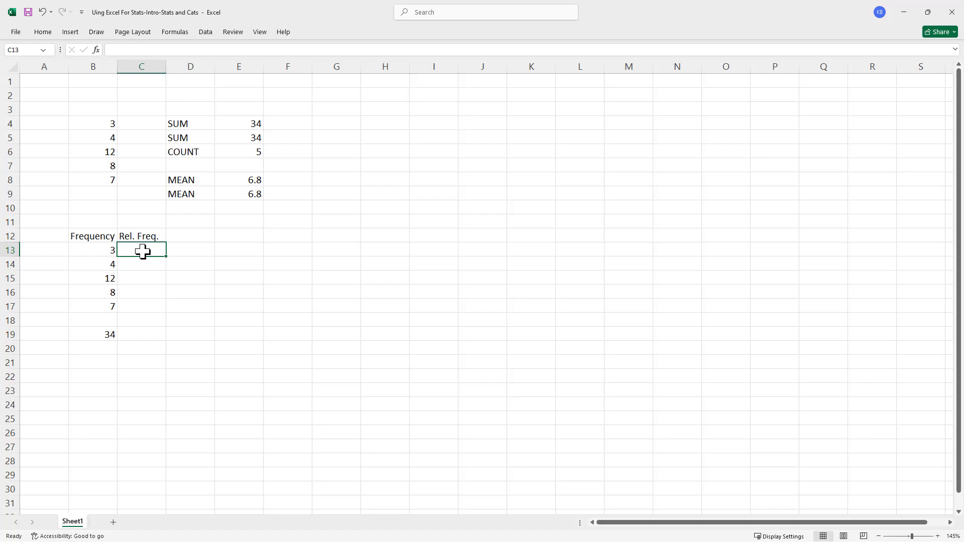
pyautogui.write('=')
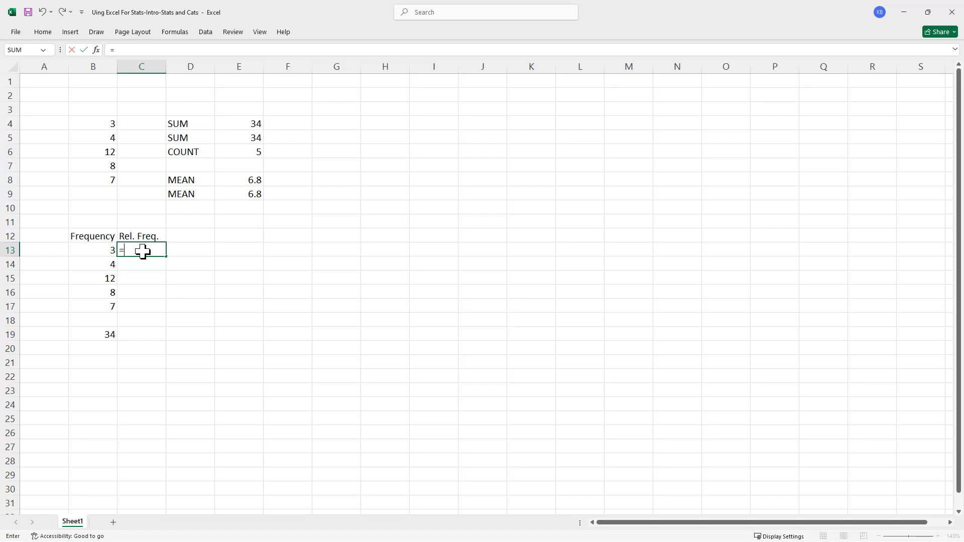
pyautogui.click(97, 251)
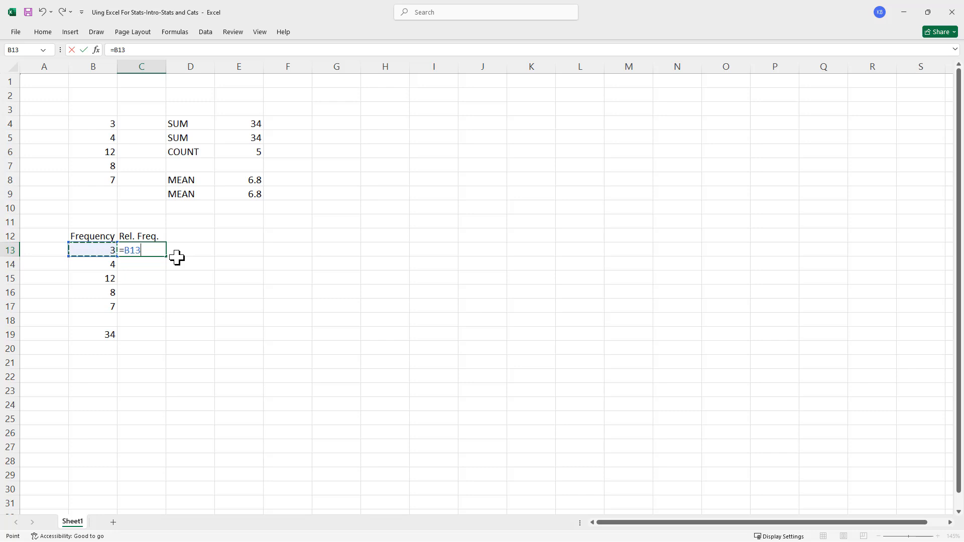
pyautogui.write('/')
pyautogui.click(98, 334)
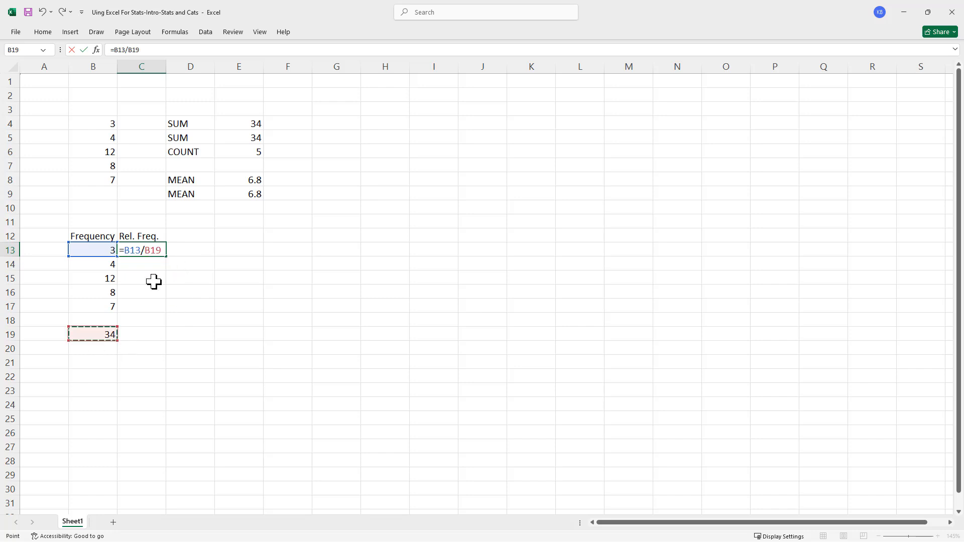
pyautogui.press('Escape')
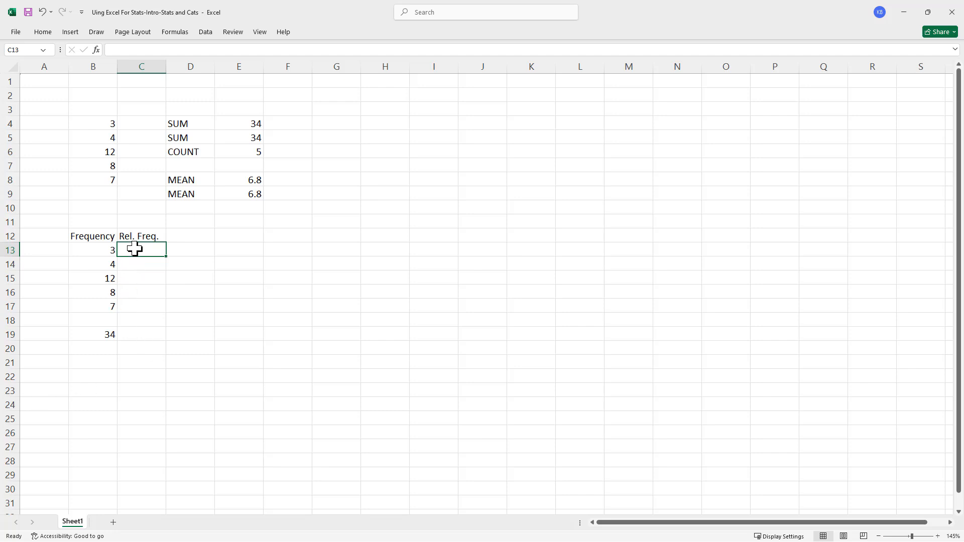
# - Enter the formula =B13/B19 in cell C13 to compute the first relative frequency
pyautogui.write('=')
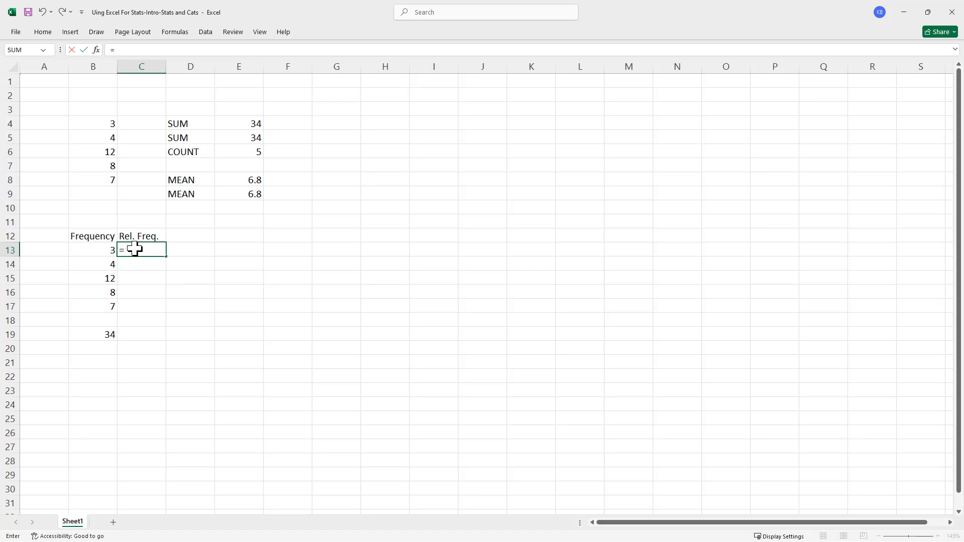
pyautogui.click(93, 252)
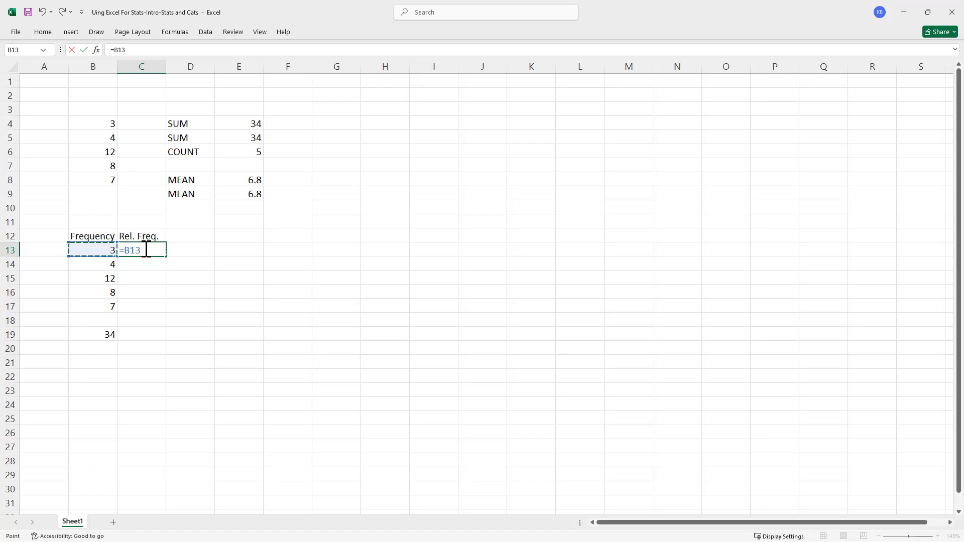
pyautogui.write('+')
pyautogui.click(106, 334)
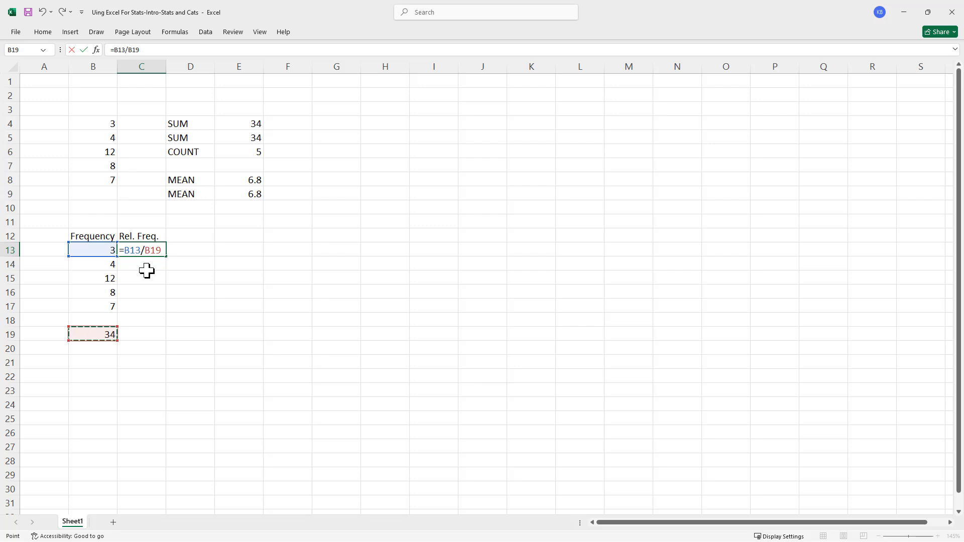
pyautogui.press('Return')
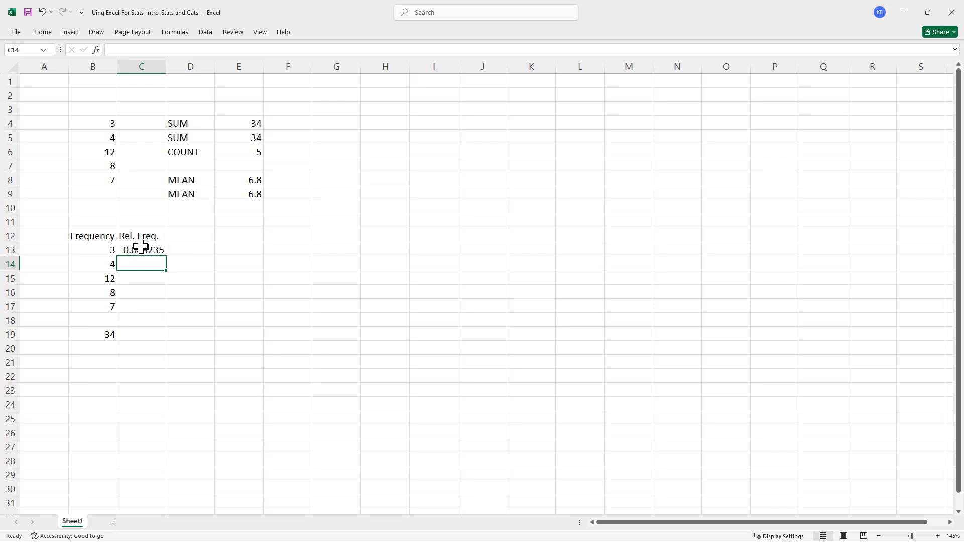
# - Format cell C13 as a Percentage with 2 decimal places
pyautogui.rightClick(142, 249)
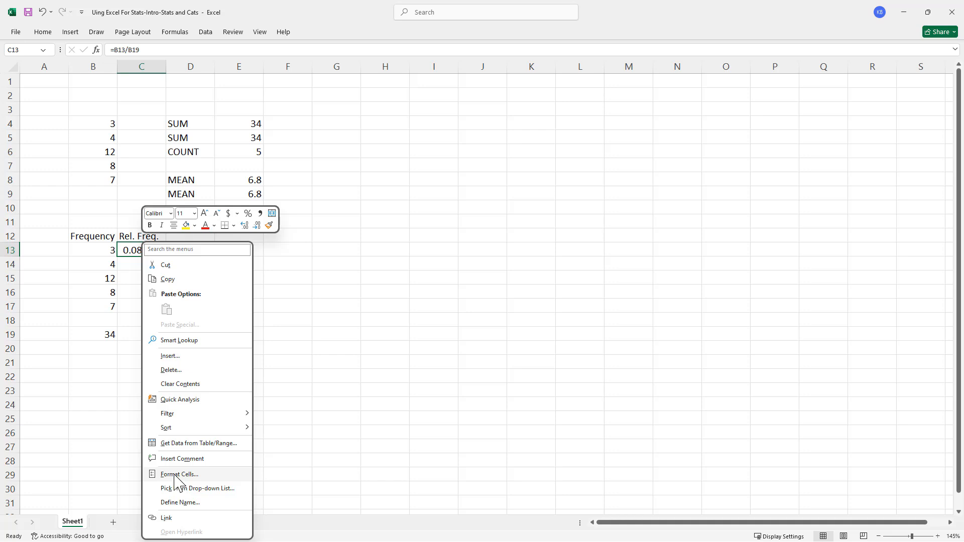
pyautogui.click(174, 475)
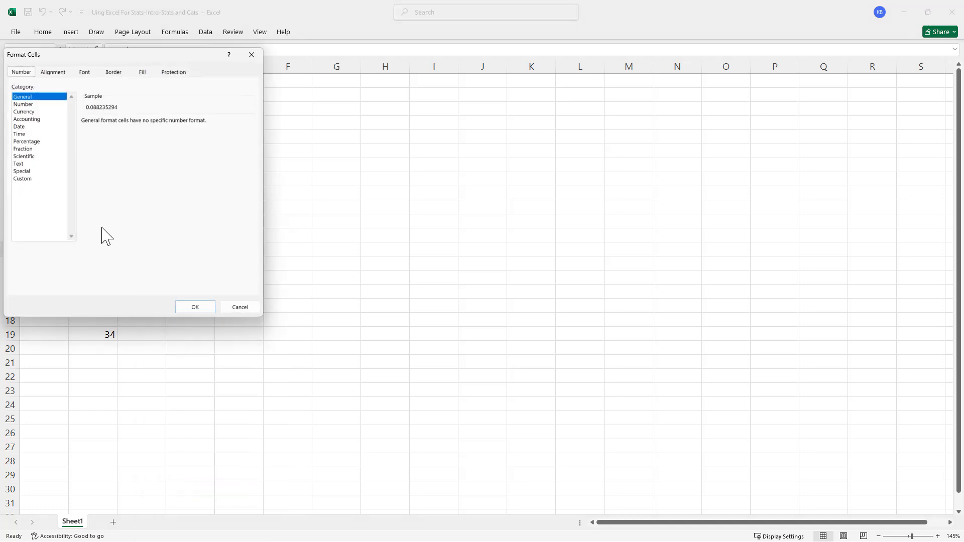
pyautogui.click(32, 142)
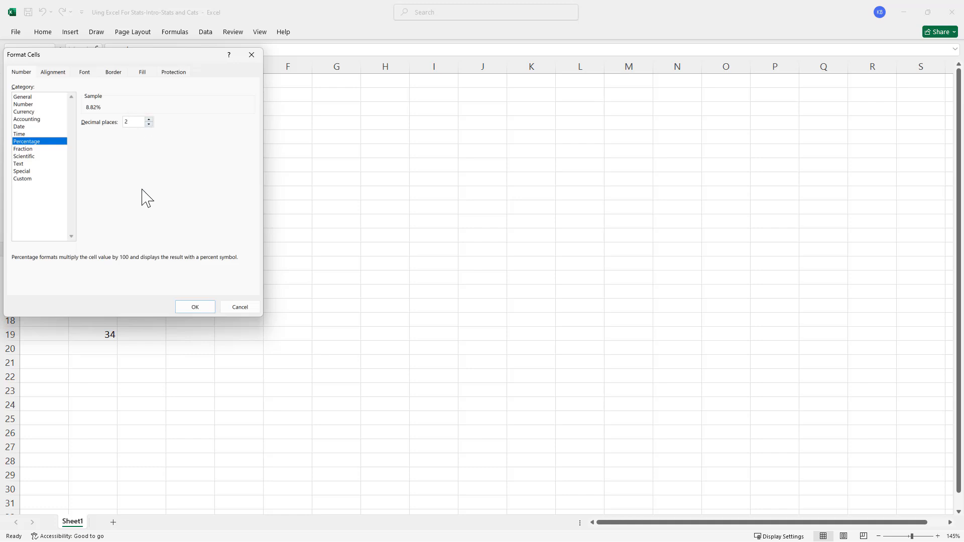
pyautogui.click(207, 307)
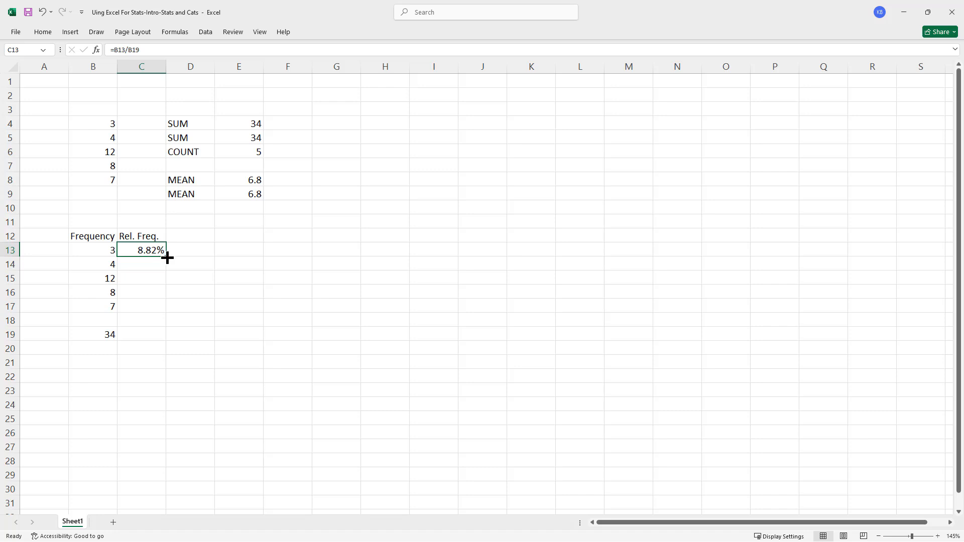
# - Try filling the relative frequency formula from C13 down to C14, inspect the copied references, and undo the fill
pyautogui.moveTo(167, 258); pyautogui.dragTo(166, 274)
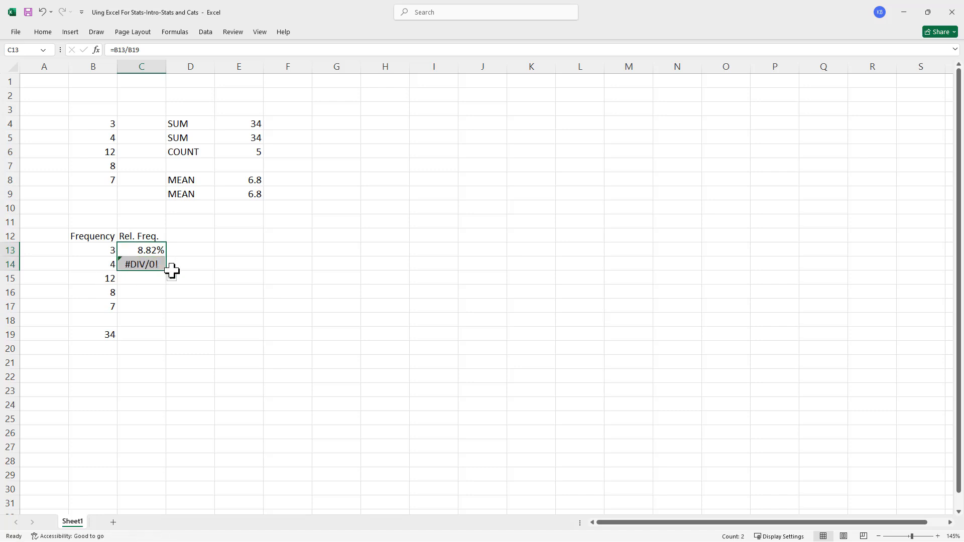
pyautogui.doubleClick(145, 265)
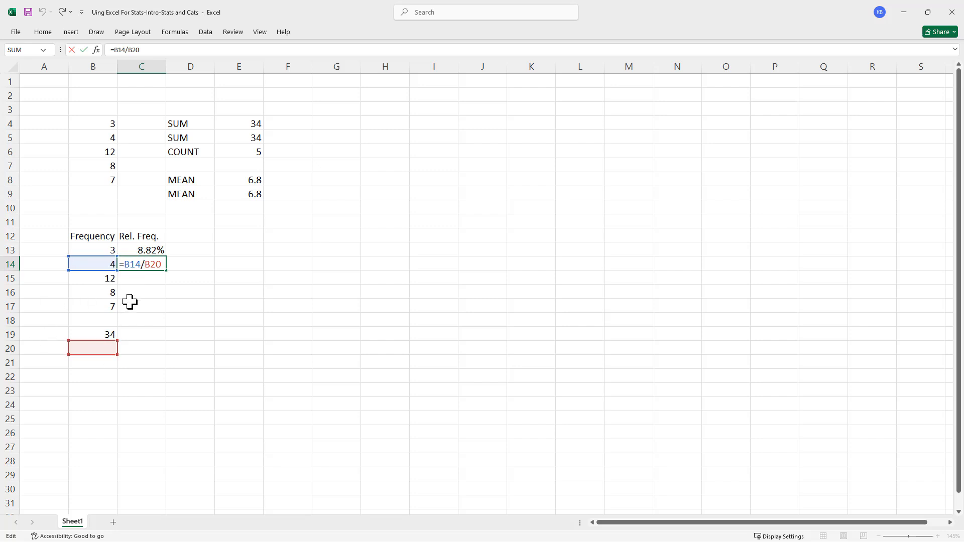
pyautogui.hotkey('ctrl', 'Return')
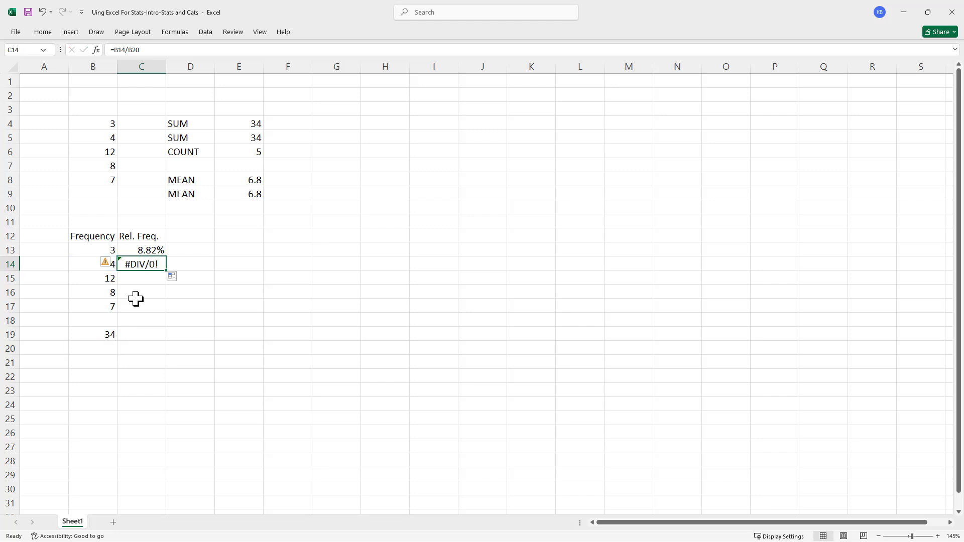
pyautogui.hotkey('ctrl', 'z')
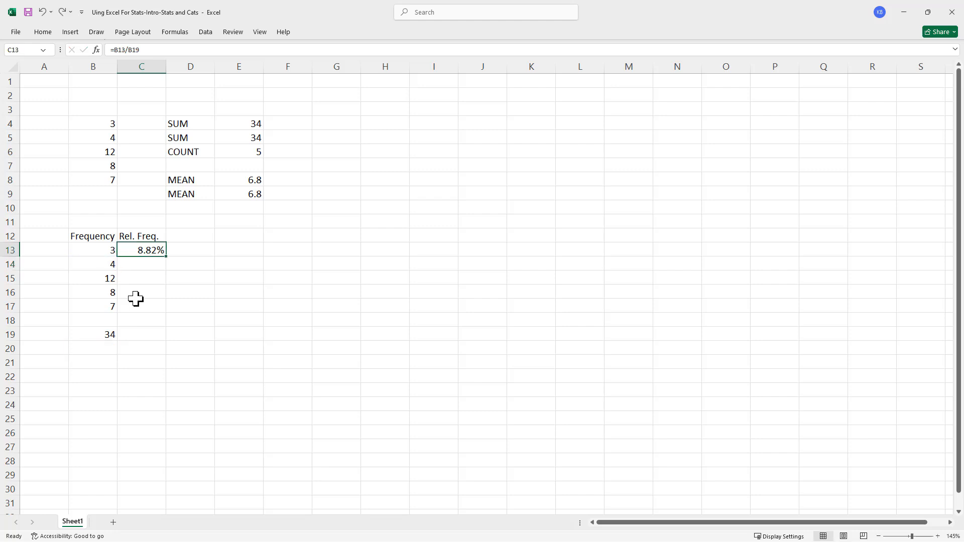
# - Make the B19 reference in cell C13 absolute so the formula reads =B13/$B$19, and fill it down through C17
pyautogui.doubleClick(143, 250)
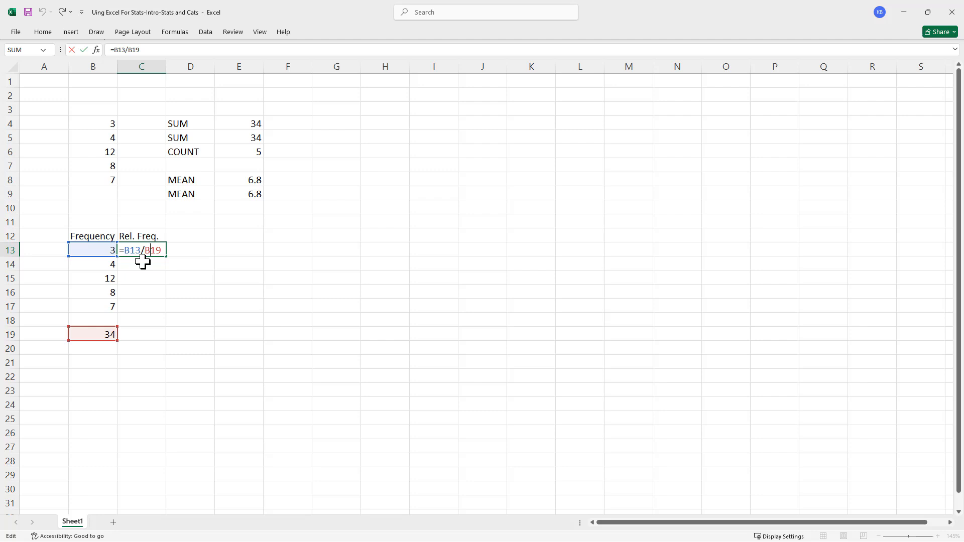
pyautogui.press('F4')
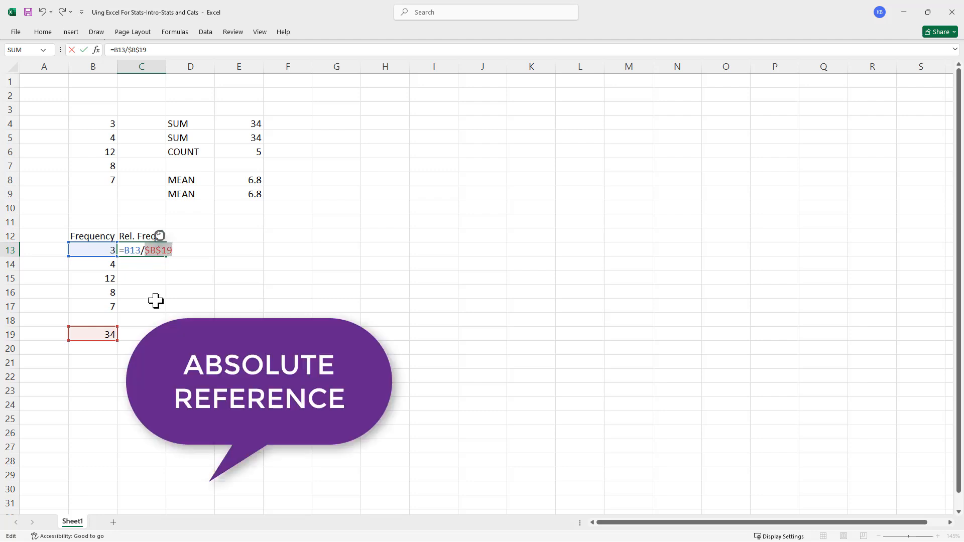
pyautogui.press('Return')
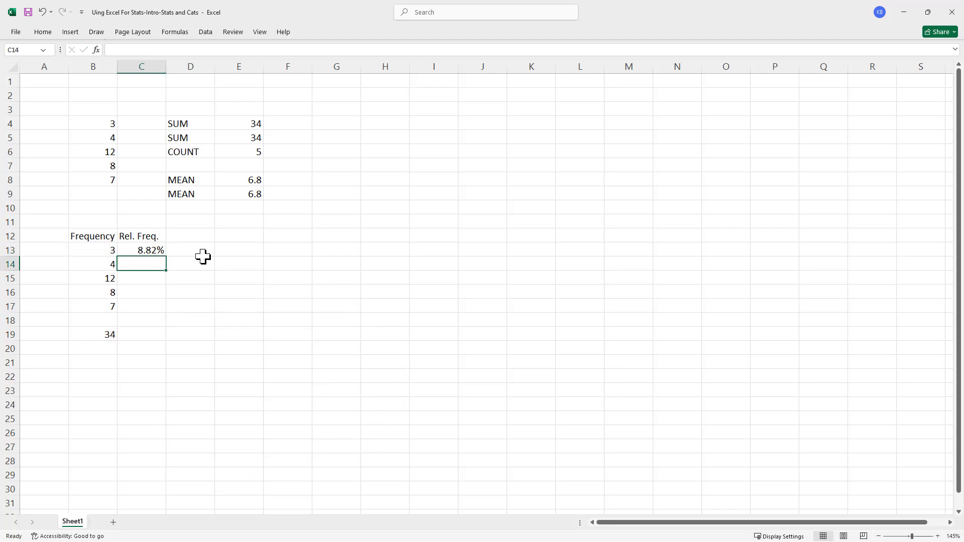
pyautogui.click(147, 250)
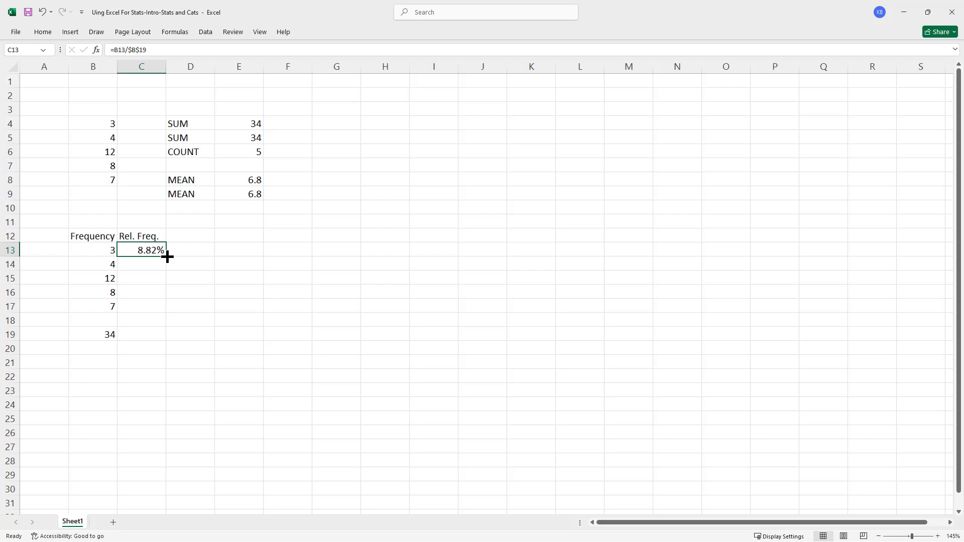
pyautogui.moveTo(168, 257); pyautogui.dragTo(162, 315)
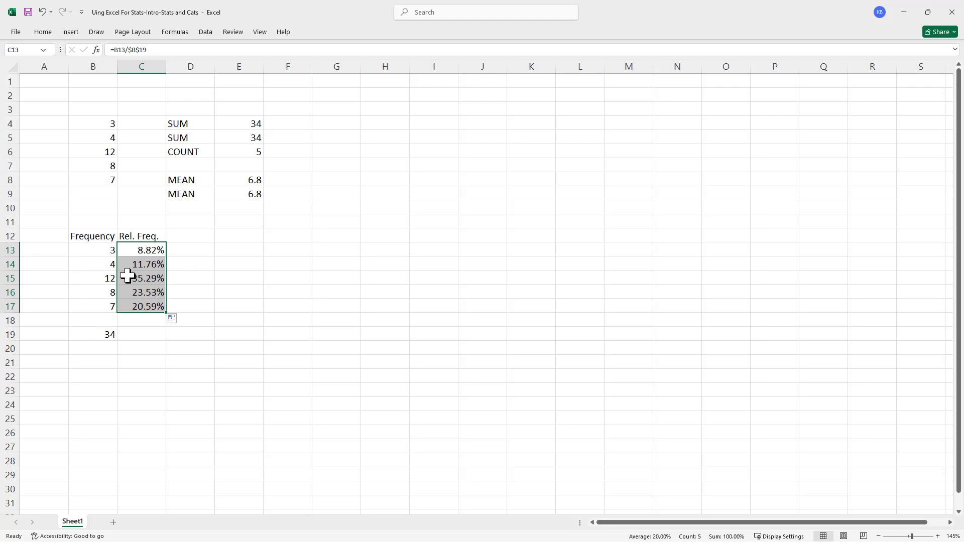
# - Total the relative frequencies in C13:C17 with a SUM formula in cell C19
pyautogui.click(140, 334)
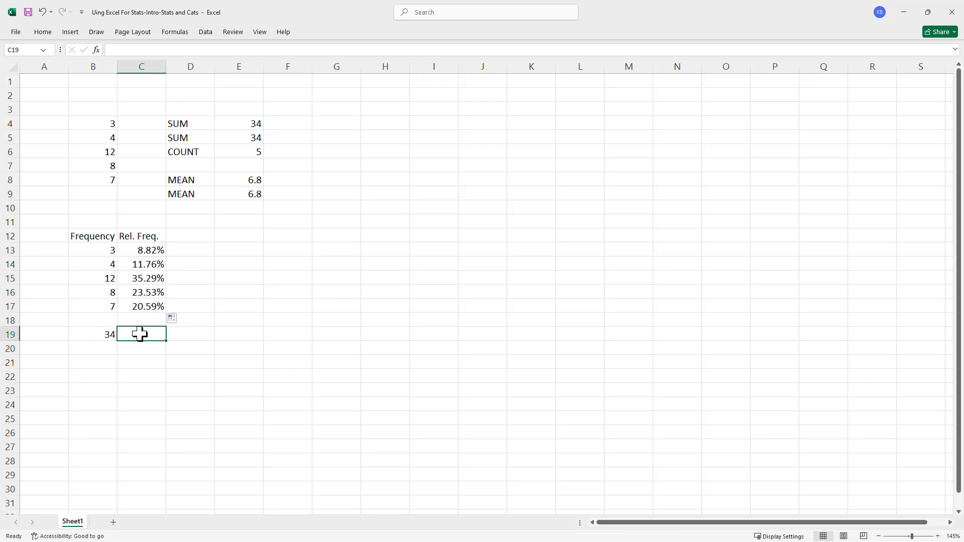
pyautogui.write('=s')
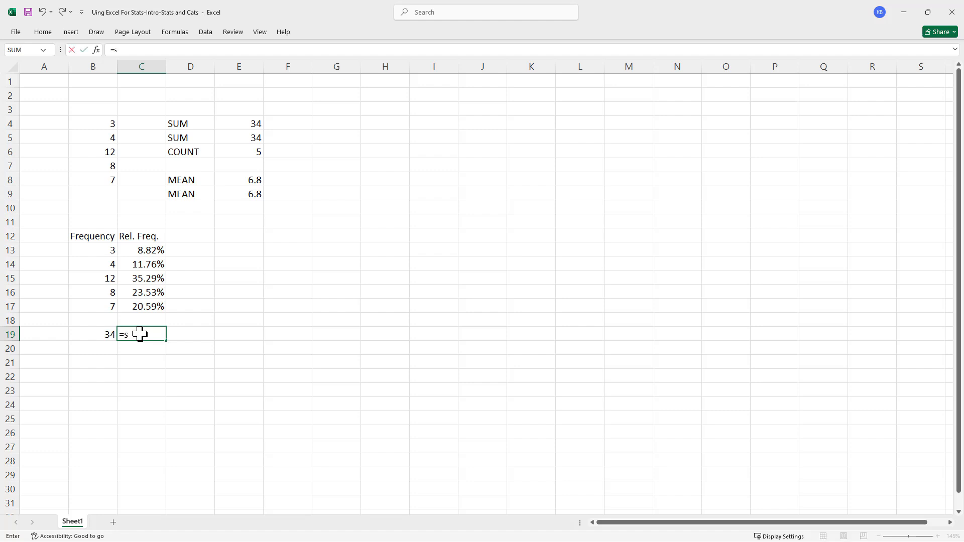
pyautogui.write('um')
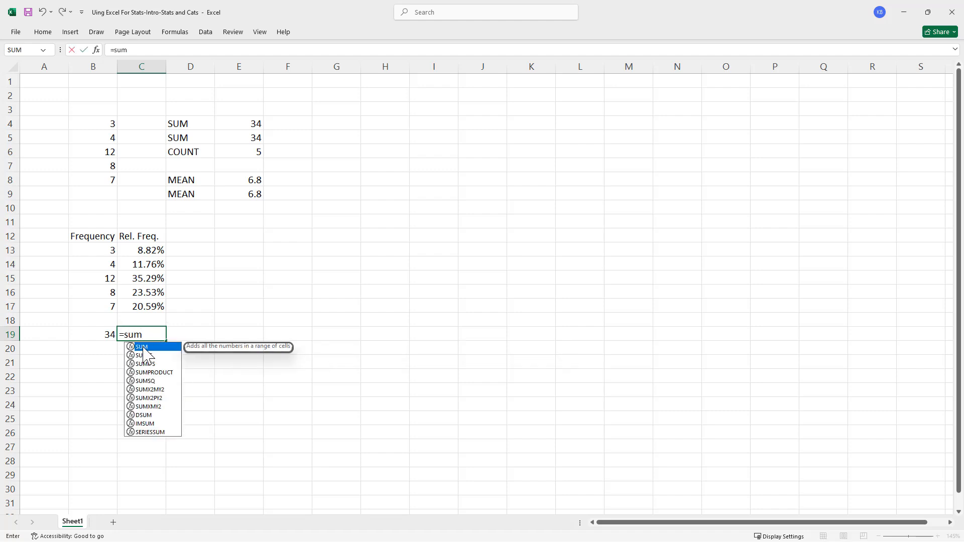
pyautogui.doubleClick(144, 348)
pyautogui.moveTo(149, 249); pyautogui.dragTo(147, 312)
pyautogui.press('Return')
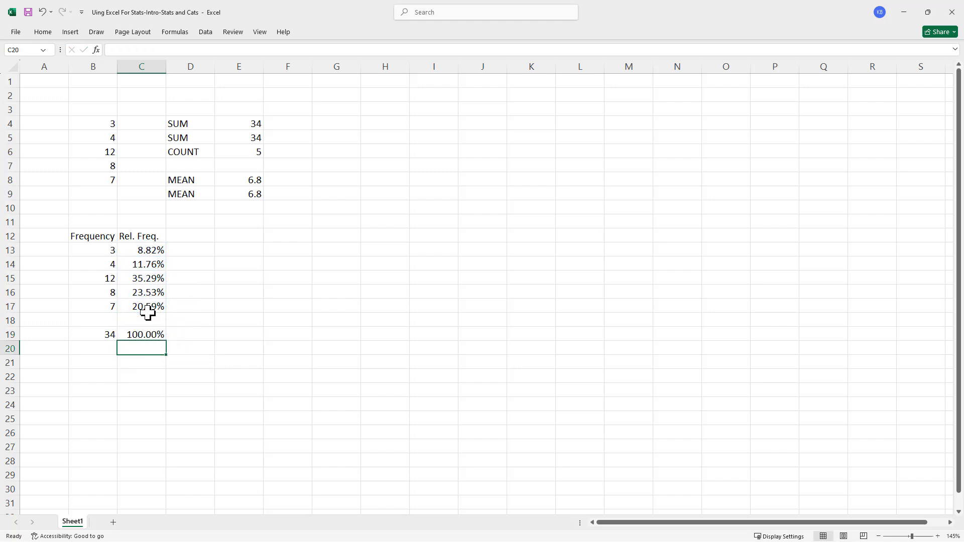